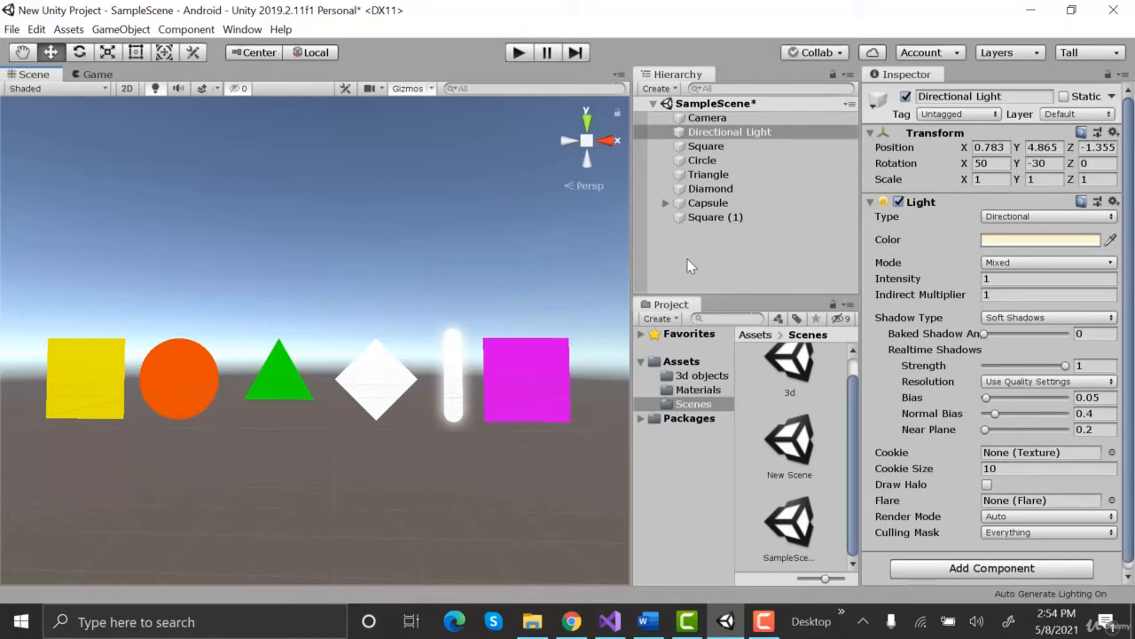
# Step: Add a Circle Collider 2D component to the Circle object
pyautogui.click(706, 146)
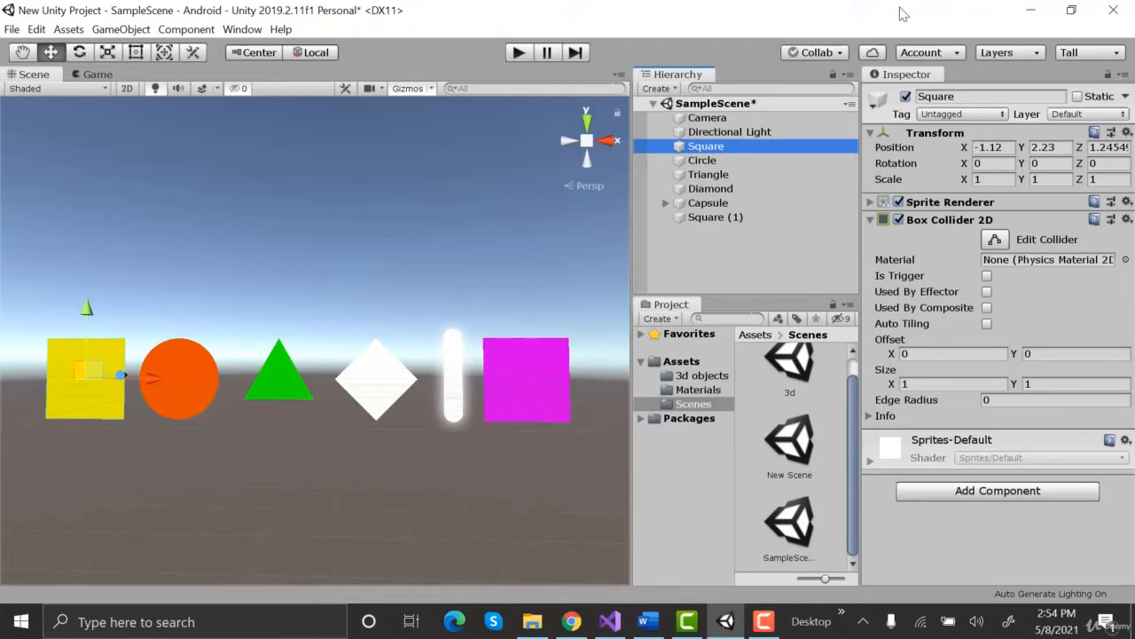
pyautogui.click(748, 160)
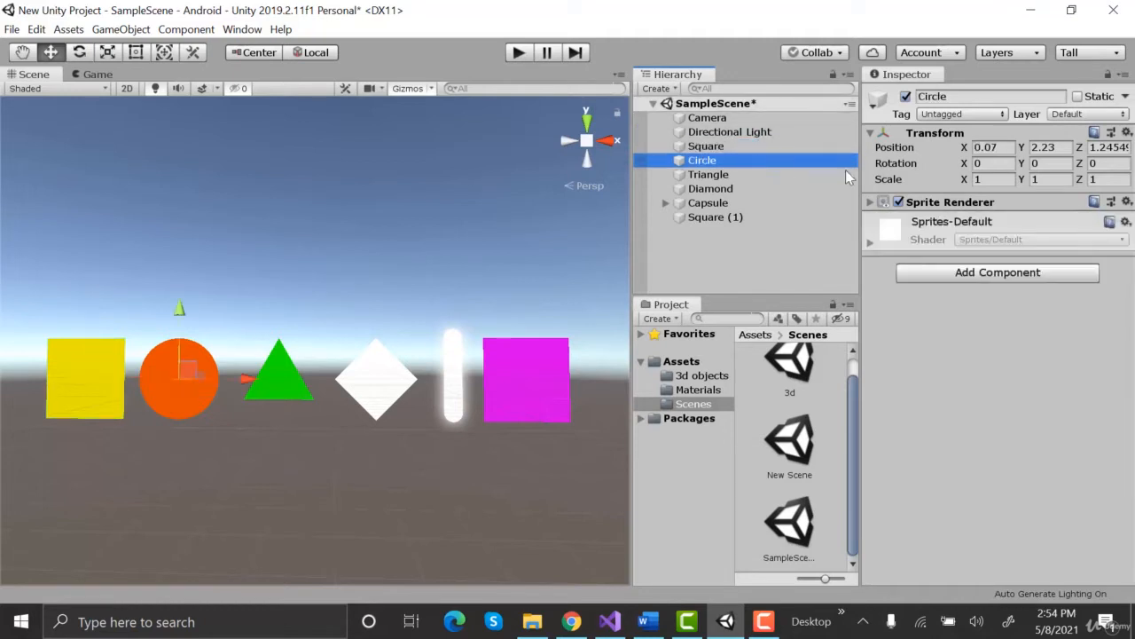
pyautogui.click(993, 272)
pyautogui.write('circle')
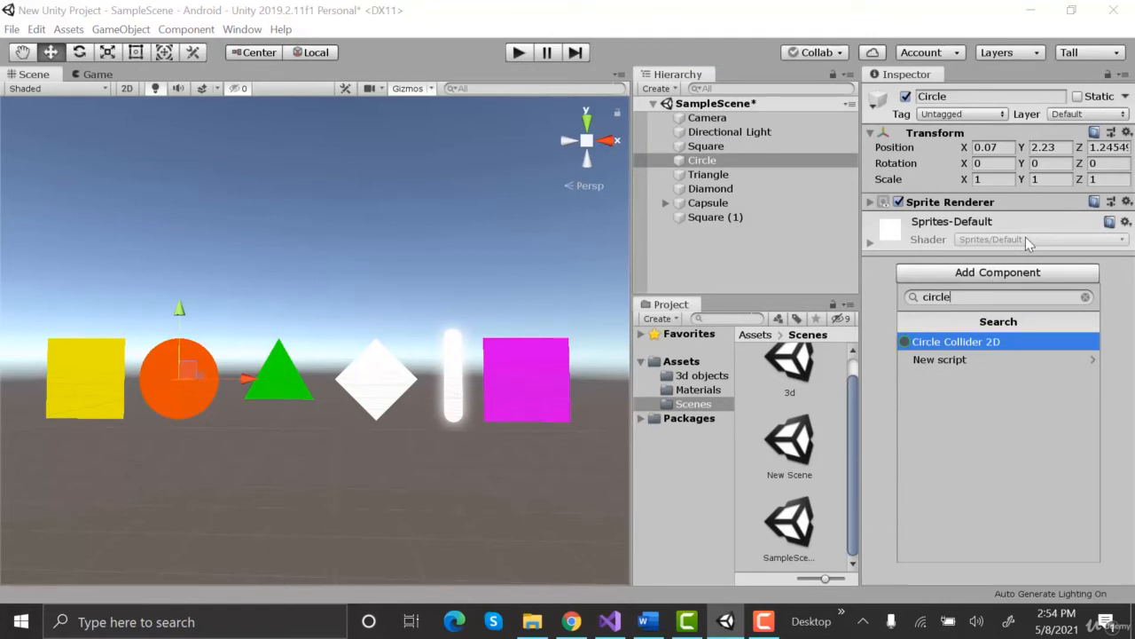
pyautogui.press('Return')
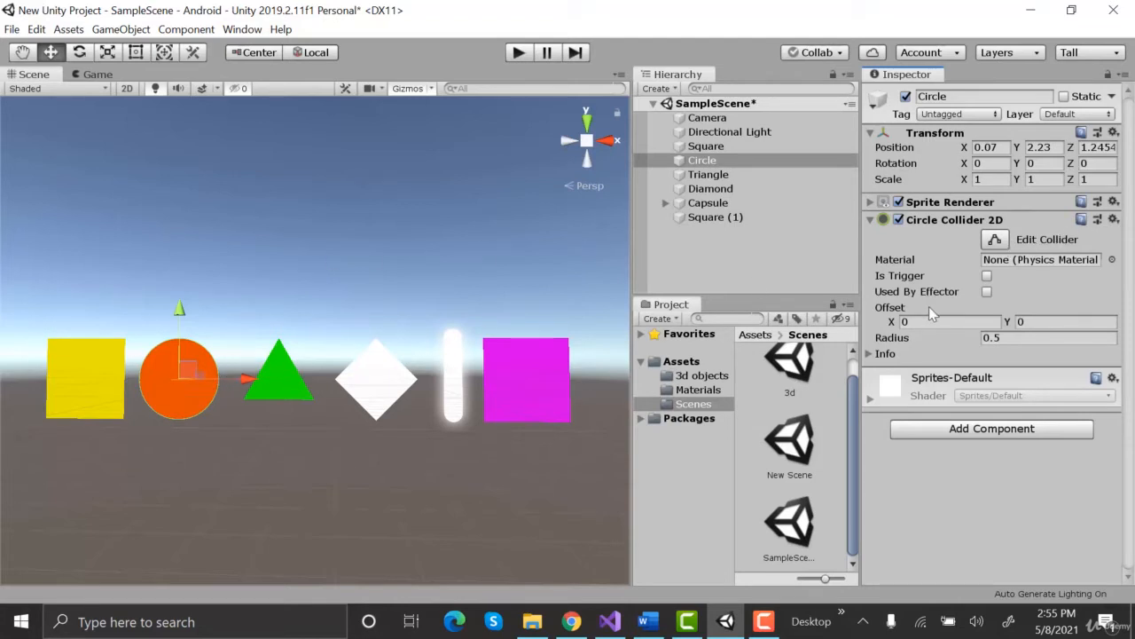
# Step: Edit the Square's Box Collider 2D outline, widening it to about 1.01 in X
pyautogui.click(754, 147)
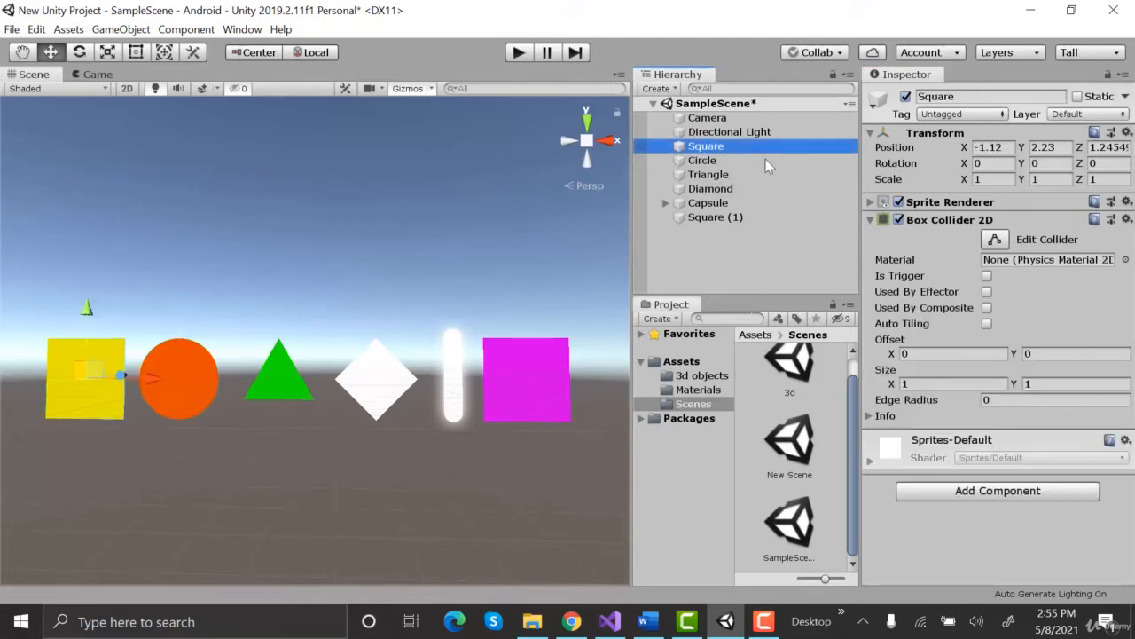
pyautogui.click(993, 240)
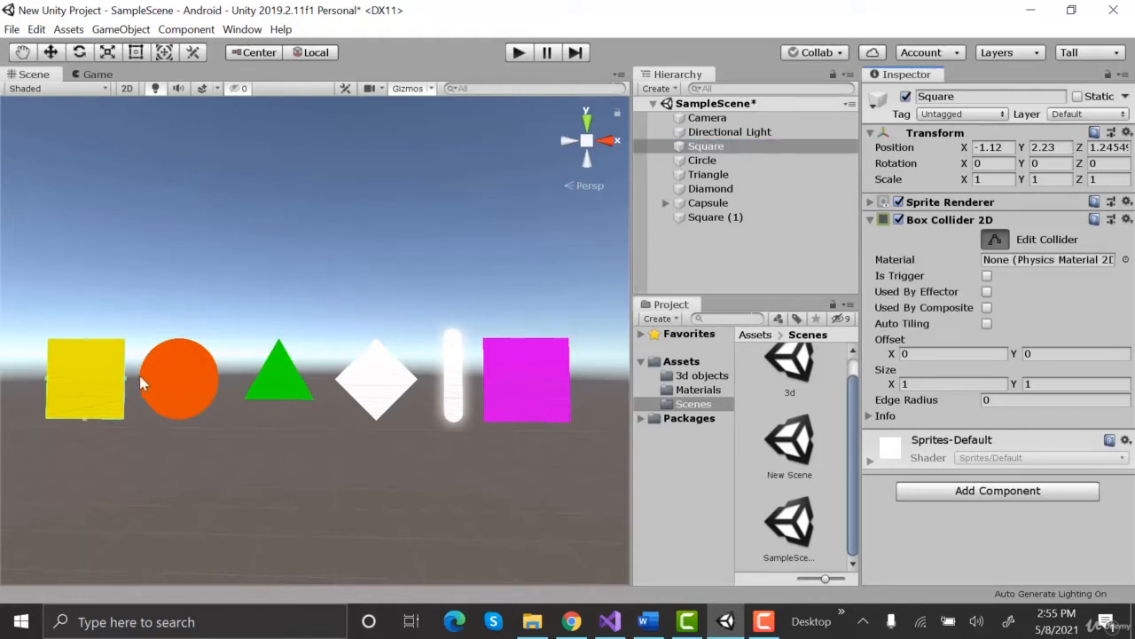
pyautogui.moveTo(126, 377)
pyautogui.mouseDown()
pyautogui.moveTo(173, 375)
pyautogui.moveTo(128, 390)
pyautogui.mouseUp()
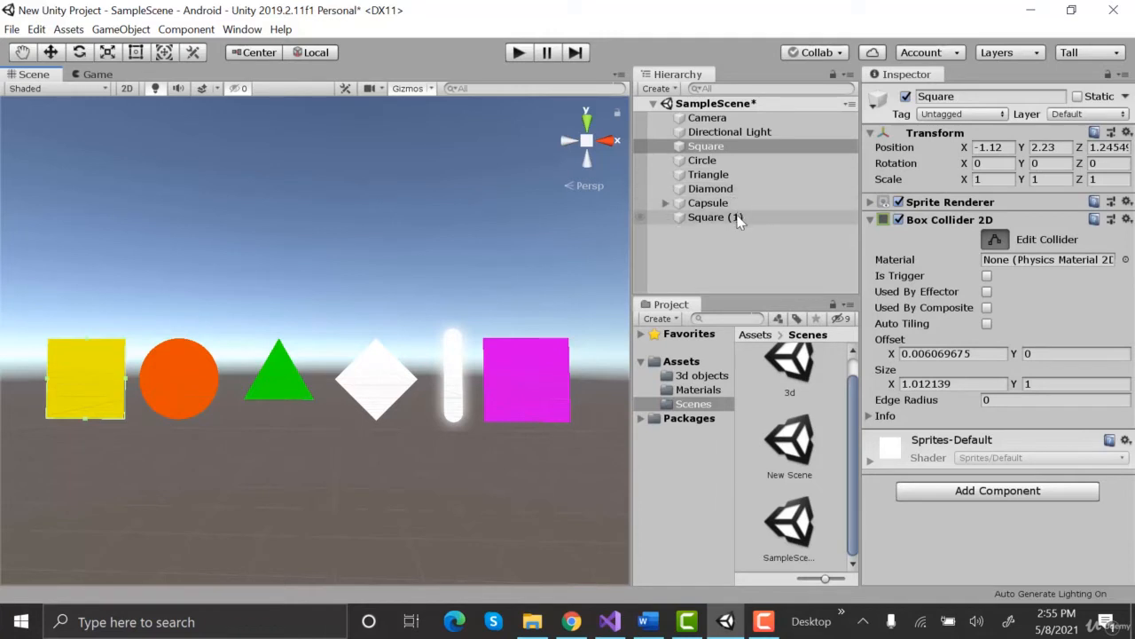
# Step: Edit the outline of the Triangle's Polygon Collider 2D by moving a point of its lower edge
pyautogui.click(738, 175)
pyautogui.click(995, 246)
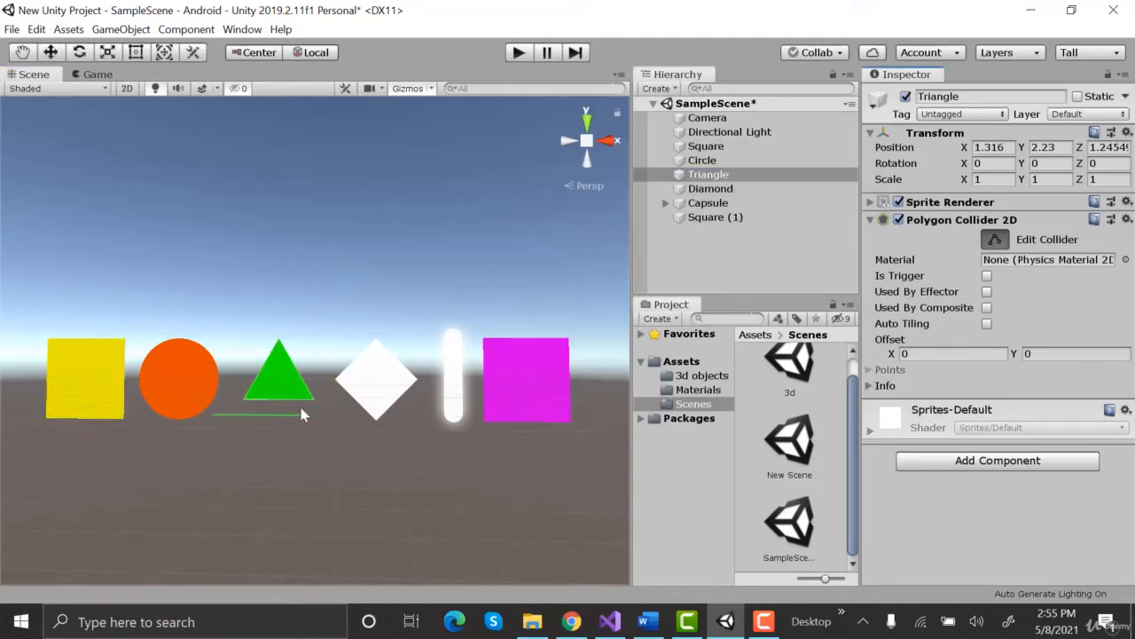
pyautogui.moveTo(299, 407); pyautogui.dragTo(241, 373)
# Step: Edit the Diamond's Edge Collider 2D, pulling its horizontal line down toward the diamond's lower corner
pyautogui.click(780, 189)
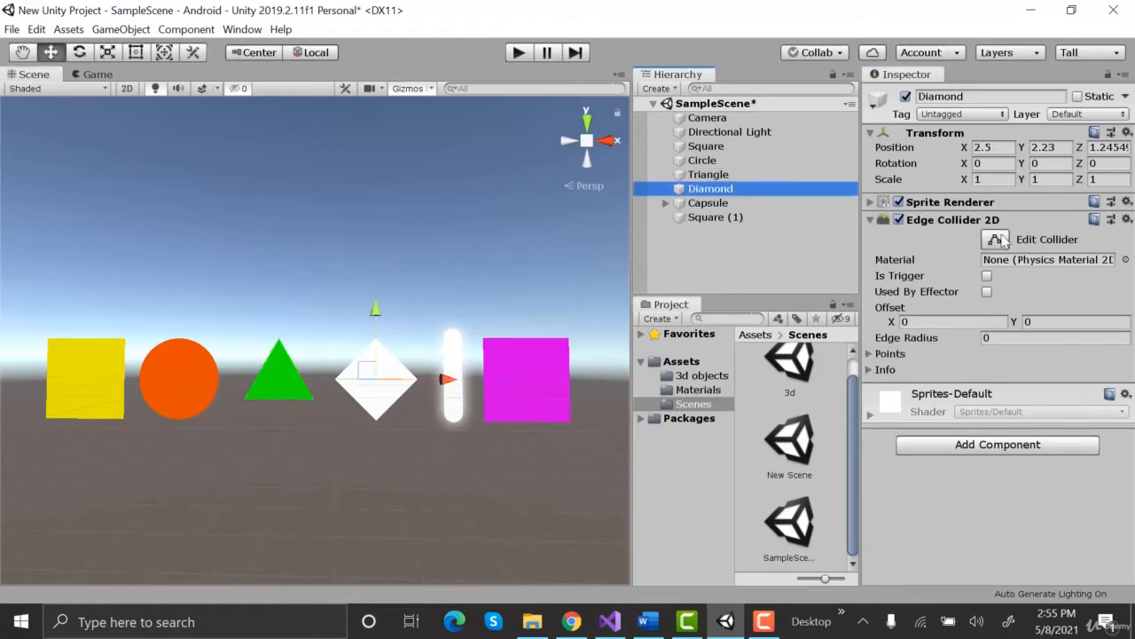
pyautogui.click(997, 242)
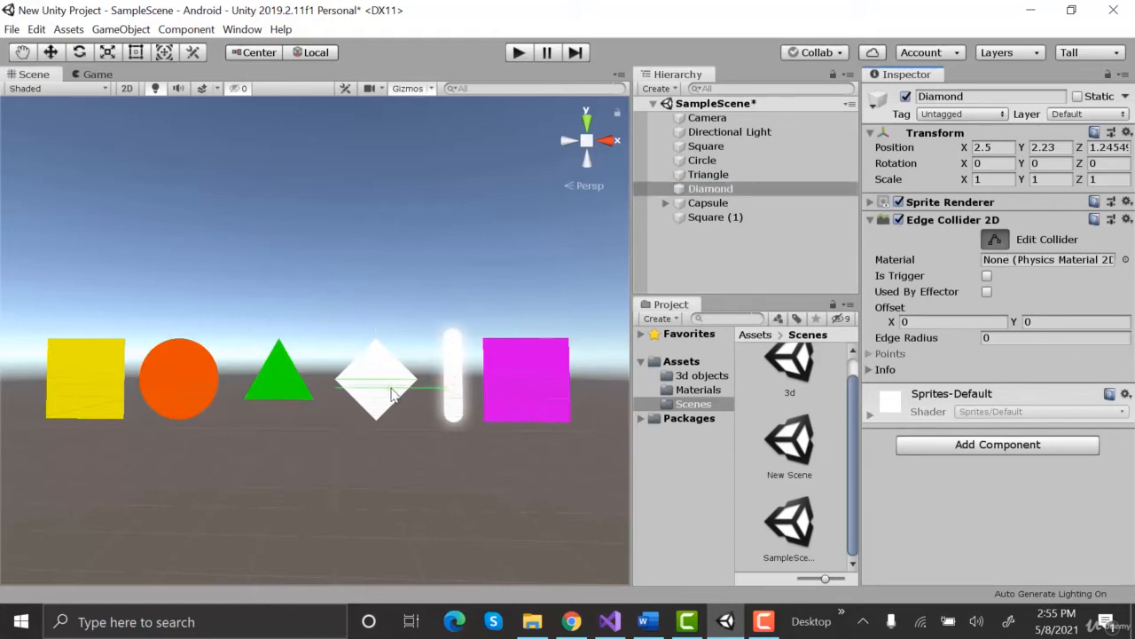
pyautogui.moveTo(390, 390); pyautogui.dragTo(379, 428)
# Step: Shrink the Capsule's Capsule Collider 2D around the white capsule to a size of about 1.1 by 4.6
pyautogui.click(708, 202)
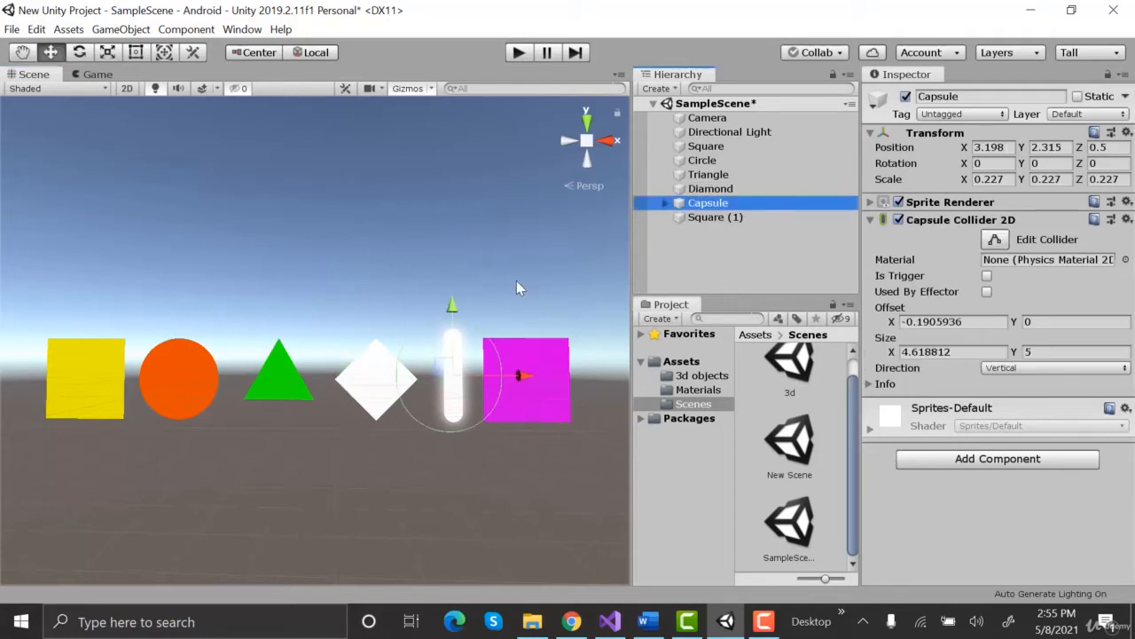
pyautogui.click(996, 240)
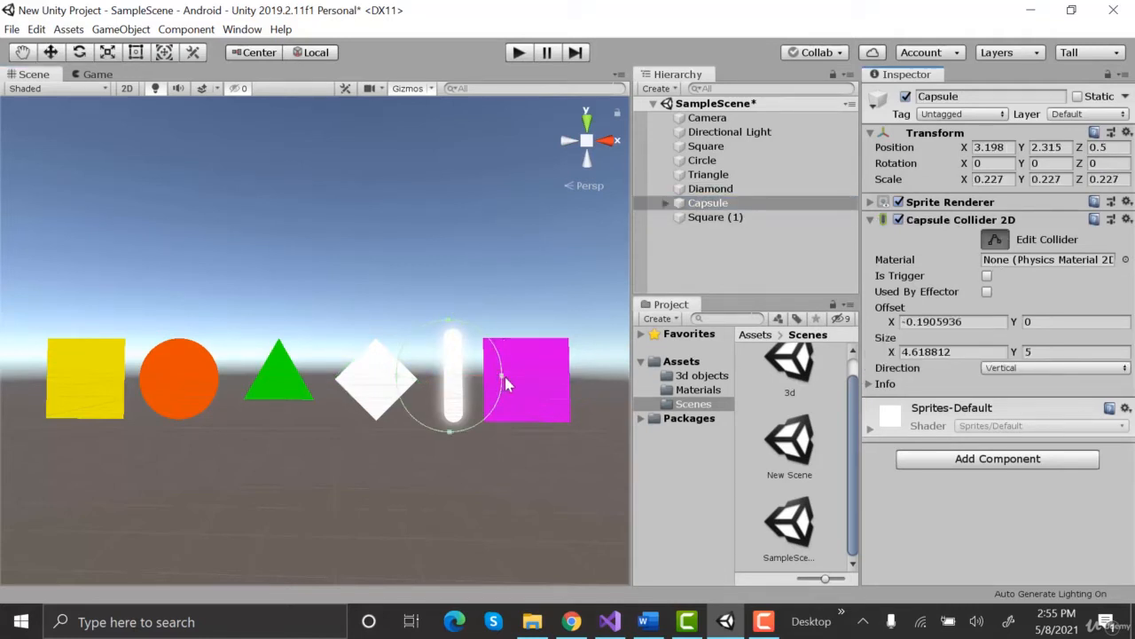
pyautogui.moveTo(503, 380); pyautogui.dragTo(468, 386)
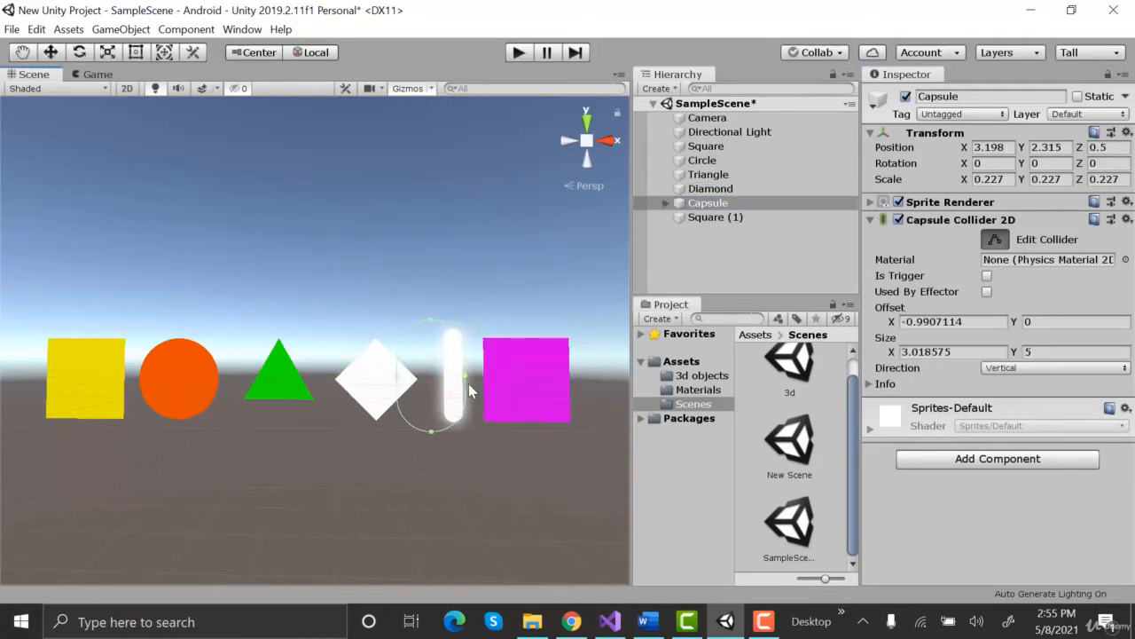
pyautogui.moveTo(399, 380); pyautogui.dragTo(441, 390)
pyautogui.moveTo(454, 321); pyautogui.dragTo(453, 331)
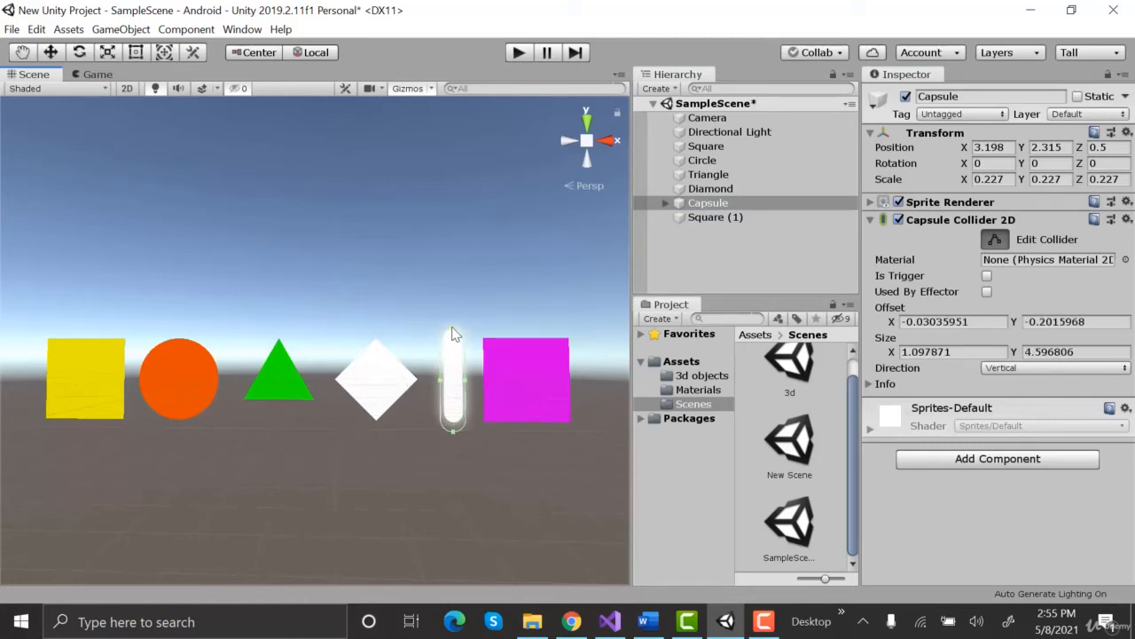
# Step: Examine the Composite, Box and Circle Collider 2D components on the Square (1) object
pyautogui.click(790, 217)
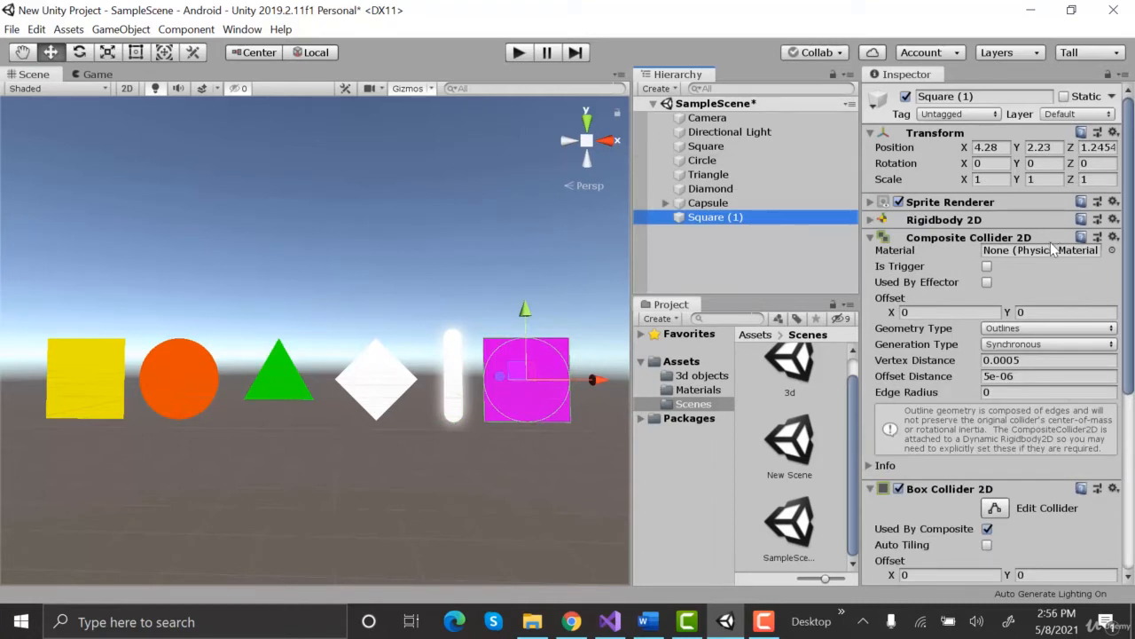
pyautogui.scroll(-3, 1125, 204)
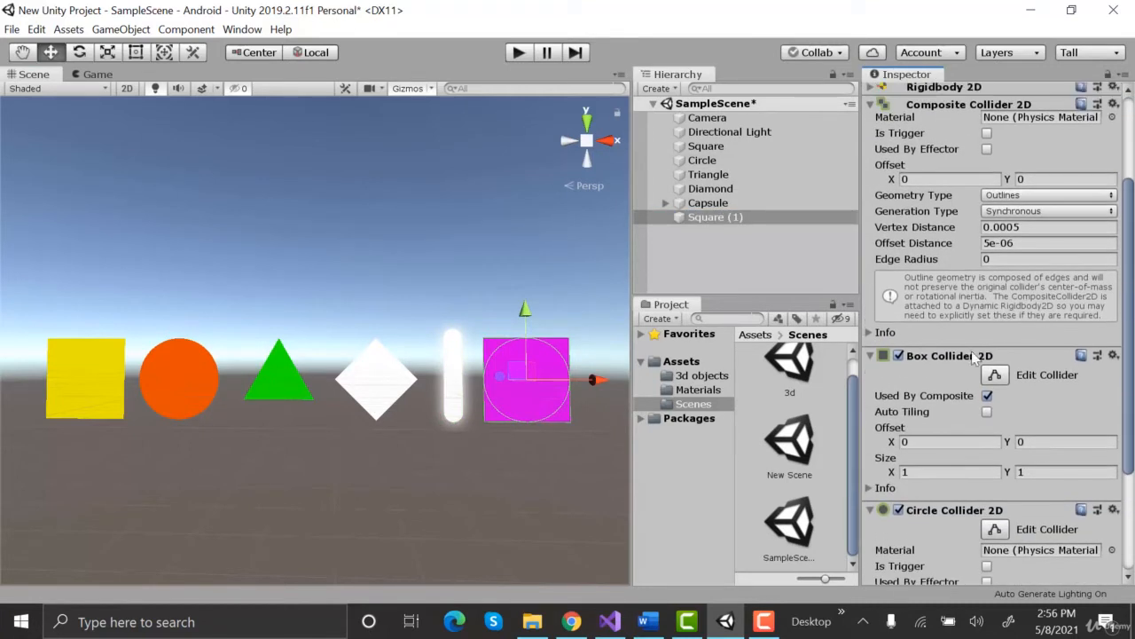
pyautogui.scroll(3, 1130, 310)
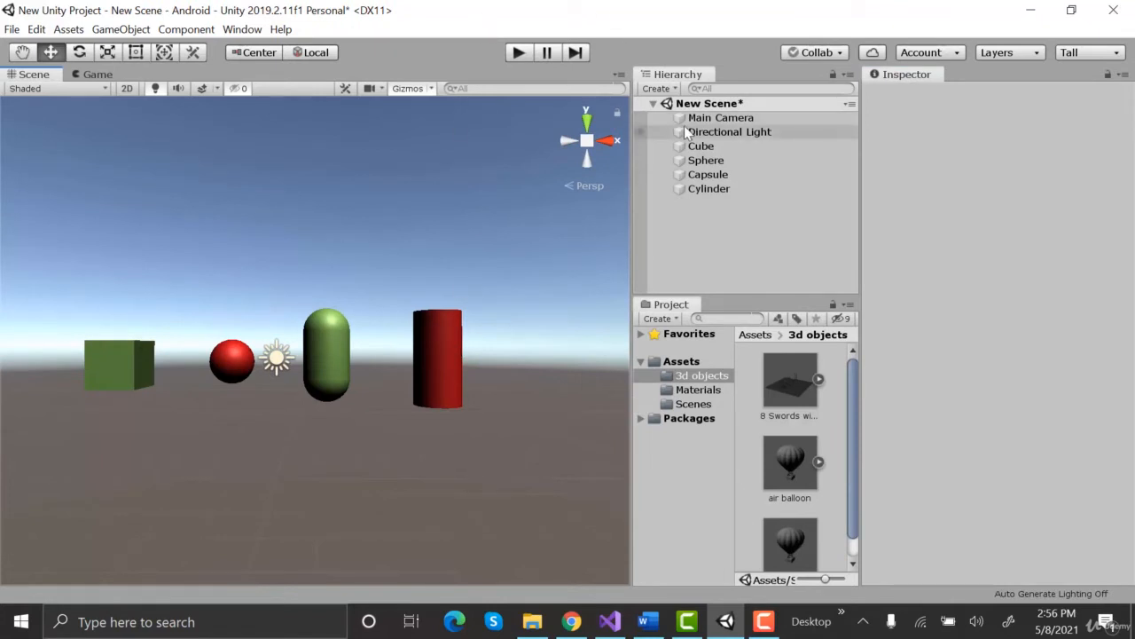
# Step: Search the components that can be added to the Cube for "colli" to review the collider types
pyautogui.click(711, 147)
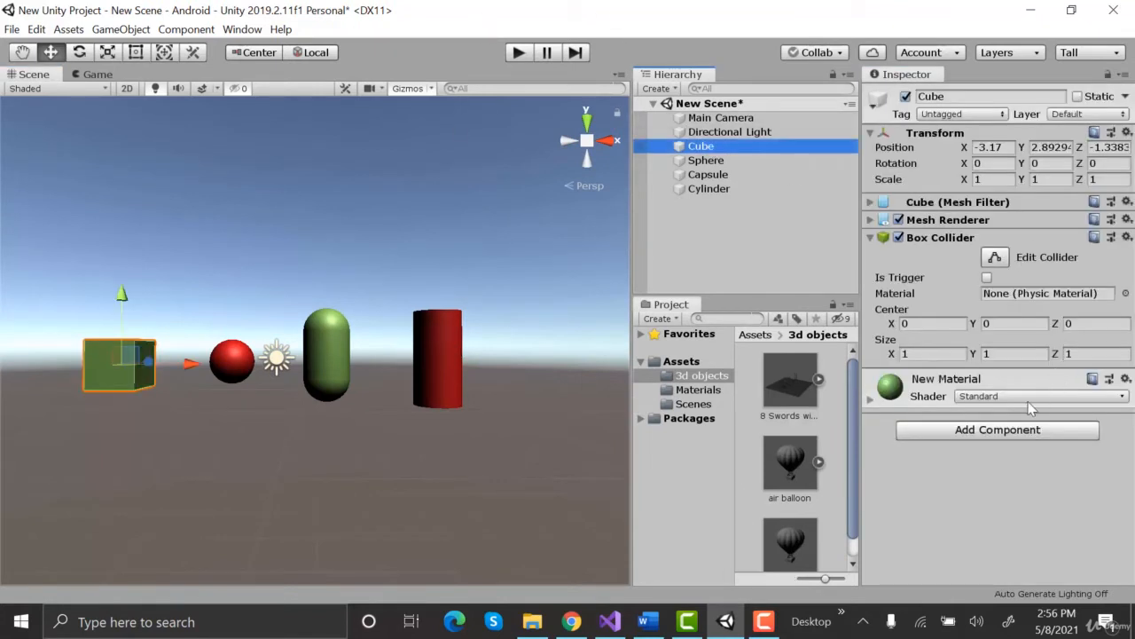
pyautogui.click(998, 430)
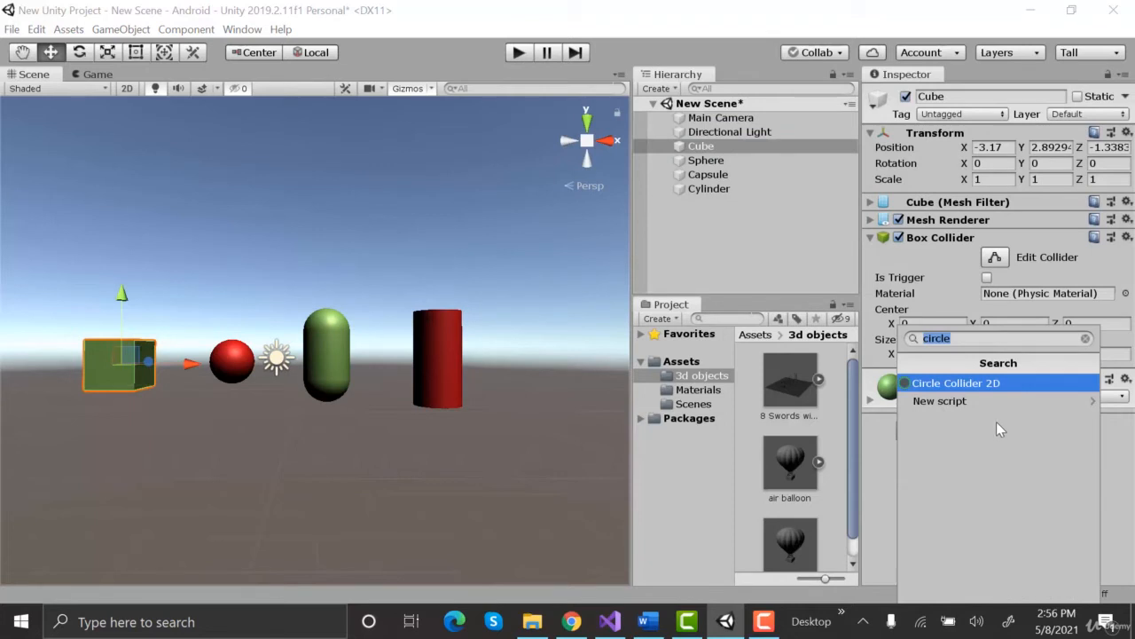
pyautogui.write('colli')
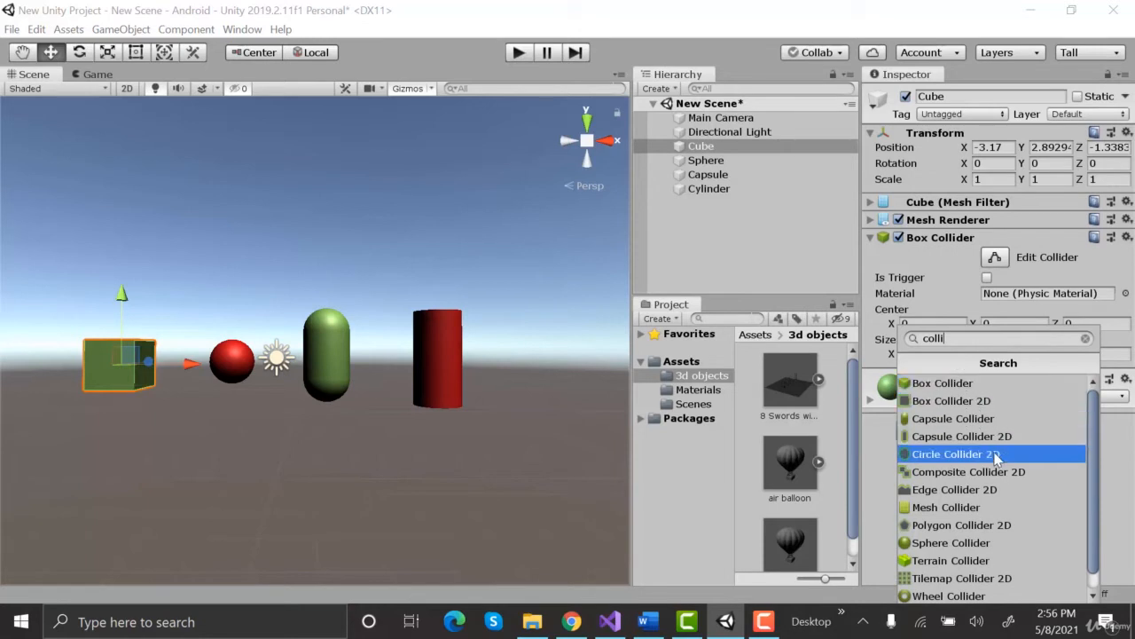
pyautogui.click(803, 161)
pyautogui.click(808, 148)
# Step: Create a temporary 3D capsule raised to a Y position of about 5.85, and delete it
pyautogui.rightClick(777, 221)
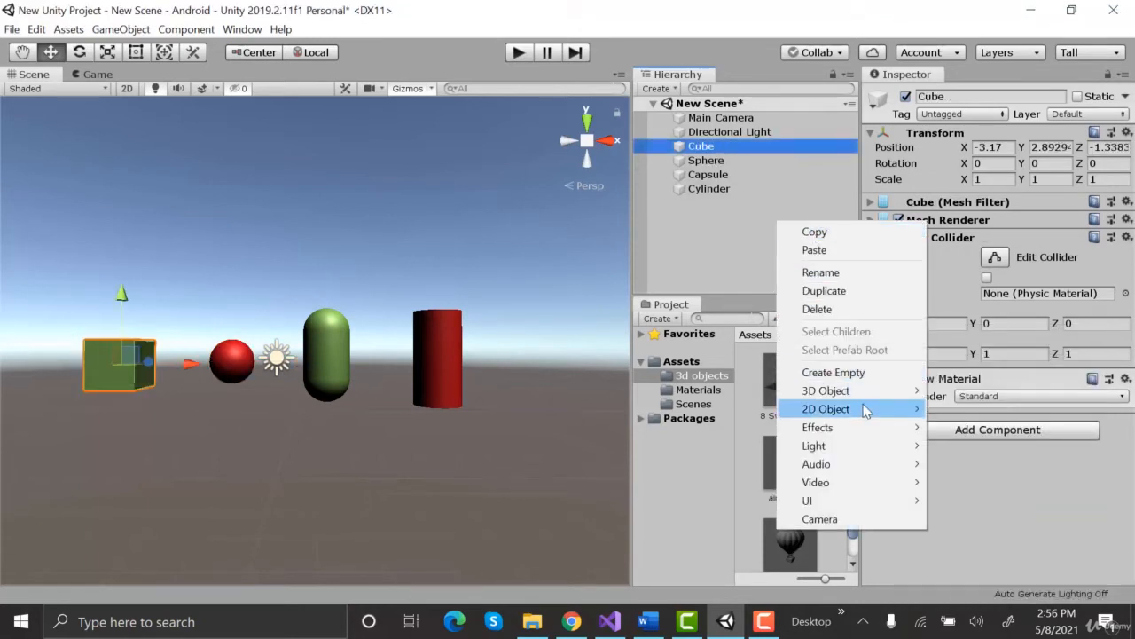
pyautogui.moveTo(875, 391)
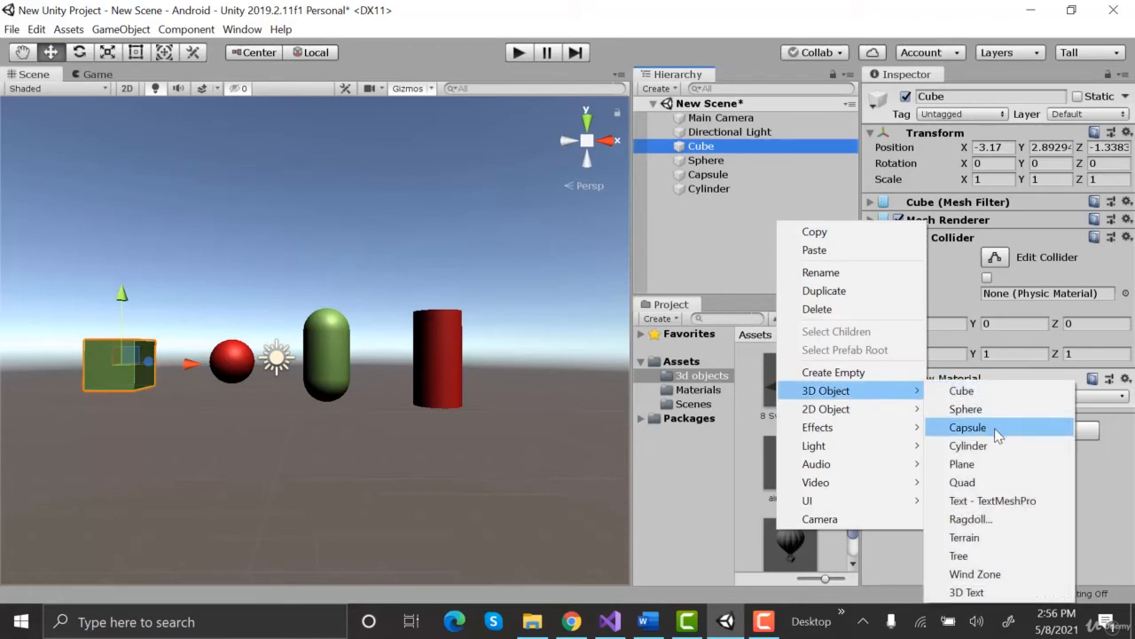
pyautogui.click(998, 435)
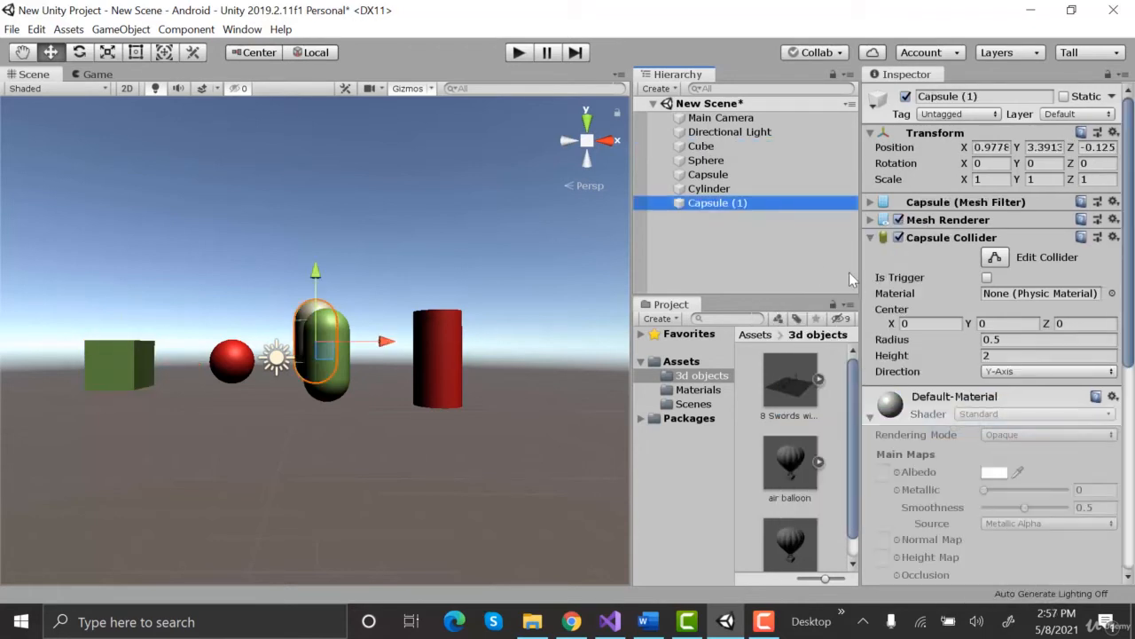
pyautogui.click(445, 263)
pyautogui.click(716, 203)
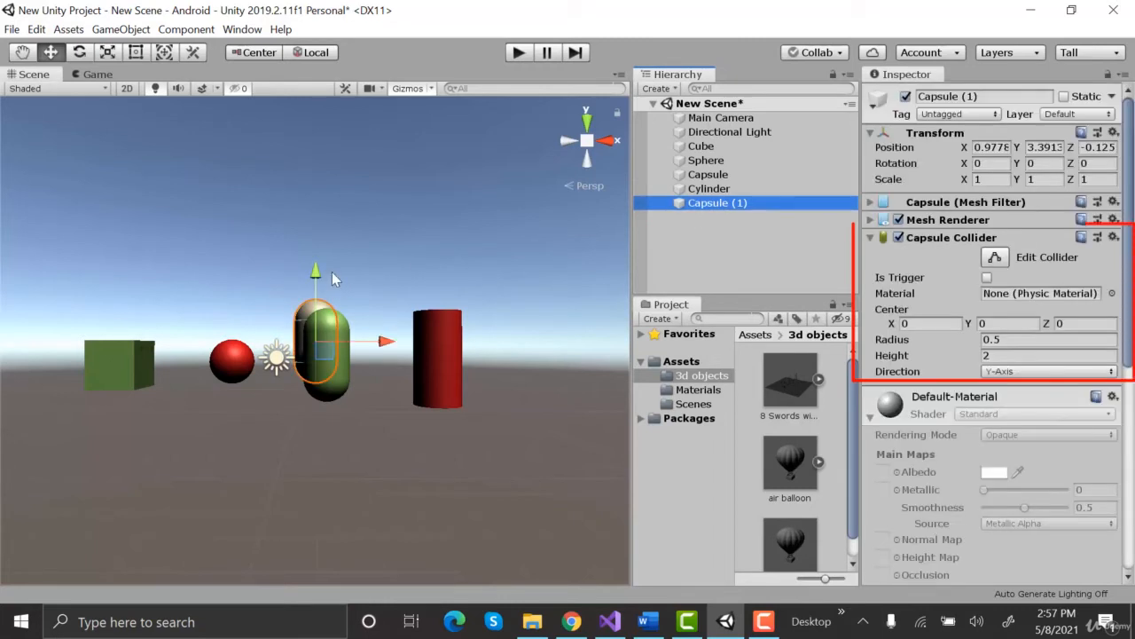
pyautogui.keyDown('ctrl'); pyautogui.moveTo(312, 282); pyautogui.dragTo(326, 175); pyautogui.keyUp('ctrl')
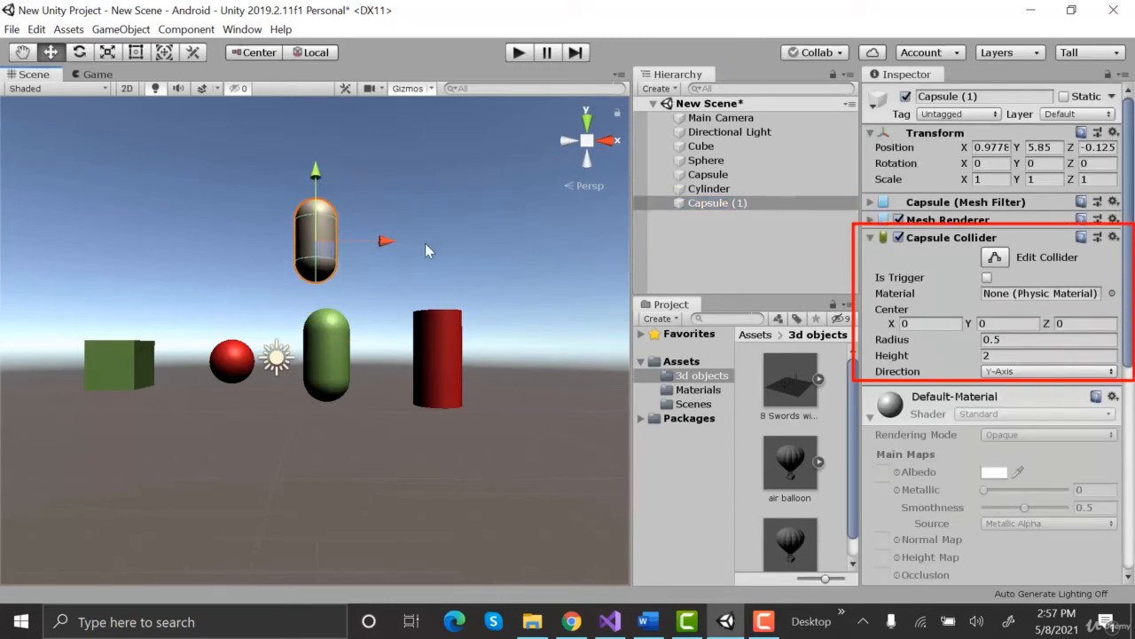
pyautogui.press('Delete')
# Step: Add the air balloon model to the scene and move it up to about Y 3.19 and sideways along X
pyautogui.moveTo(795, 529); pyautogui.dragTo(681, 264)
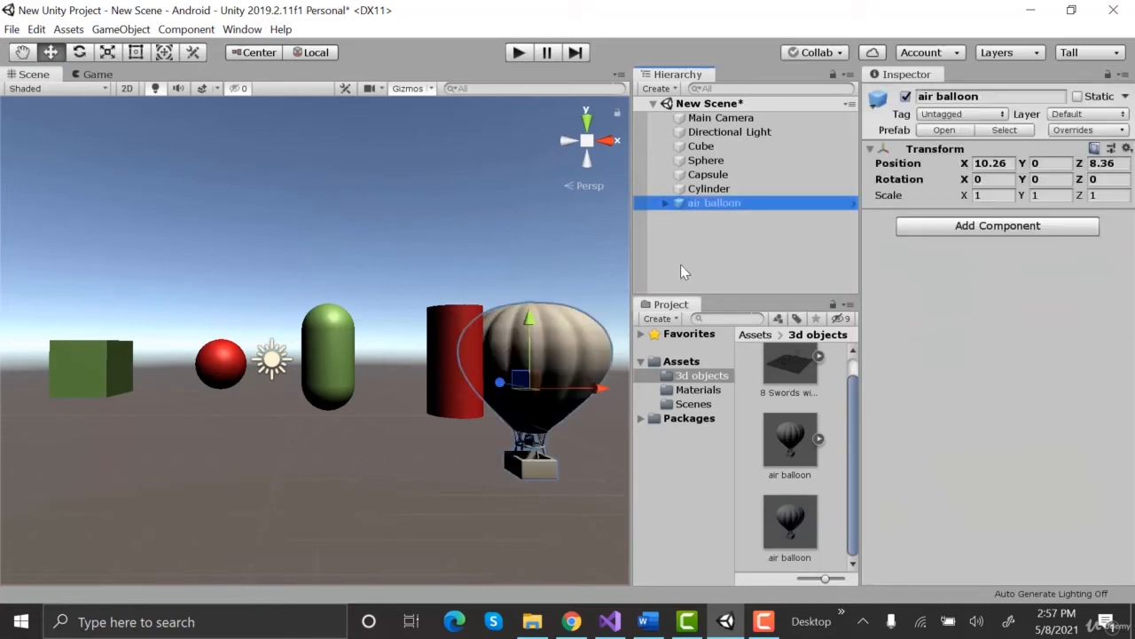
pyautogui.scroll(-2, 514, 305)
pyautogui.moveTo(509, 325); pyautogui.dragTo(509, 261)
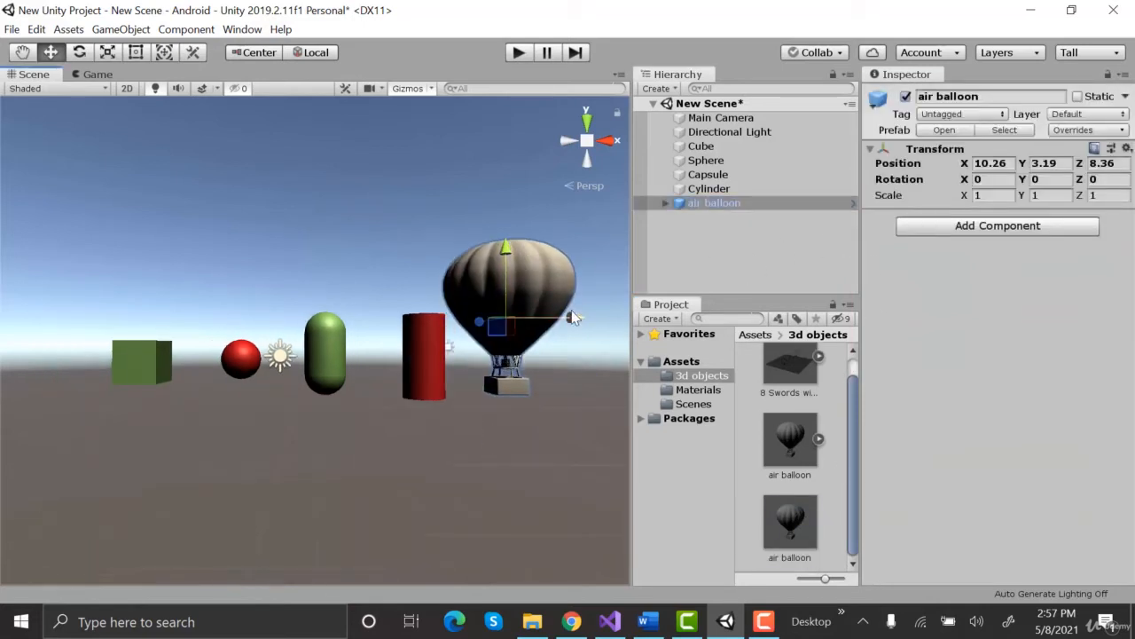
pyautogui.moveTo(568, 317); pyautogui.dragTo(592, 317)
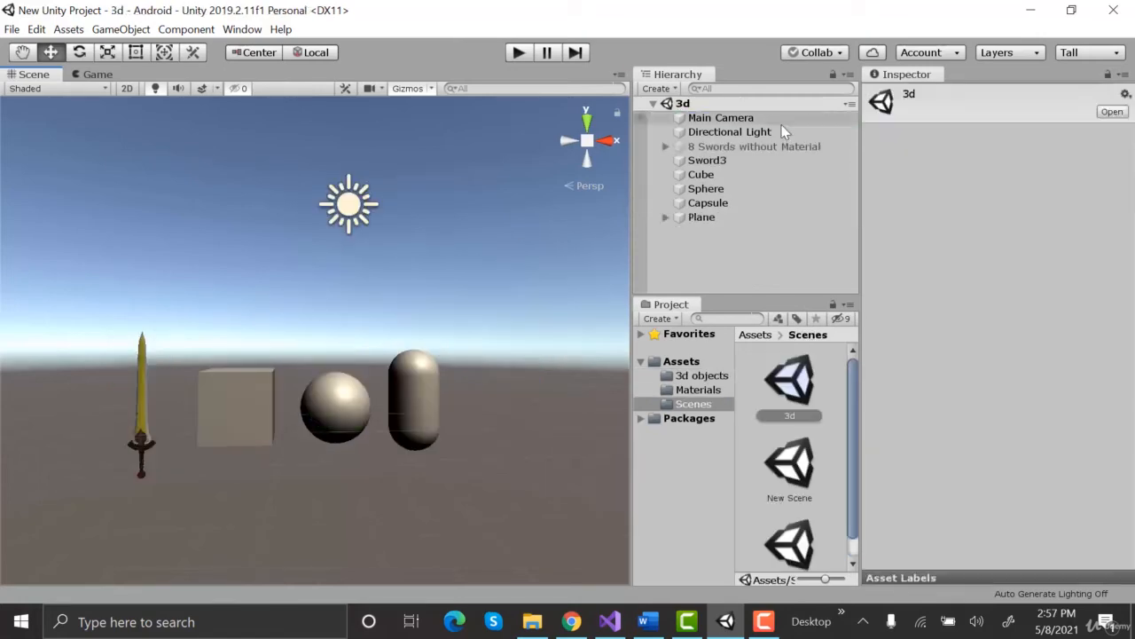
# Step: Set the Directional Light's color to white (FFFFFF) in the 3d scene
pyautogui.click(721, 117)
pyautogui.click(780, 131)
pyautogui.click(1020, 238)
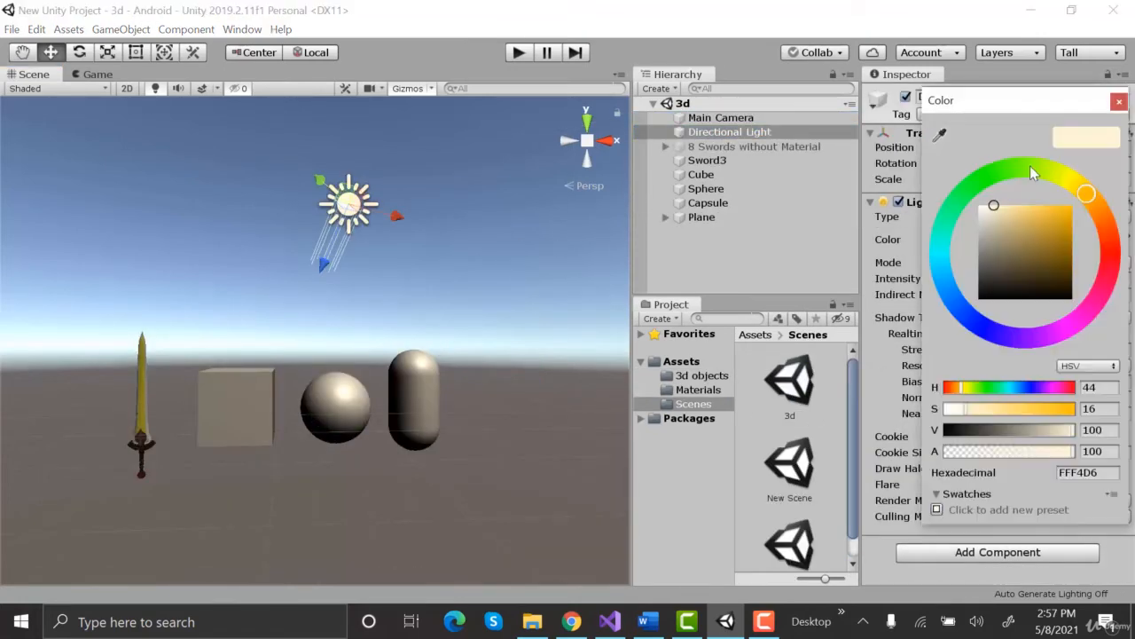
pyautogui.moveTo(1011, 219); pyautogui.dragTo(979, 205)
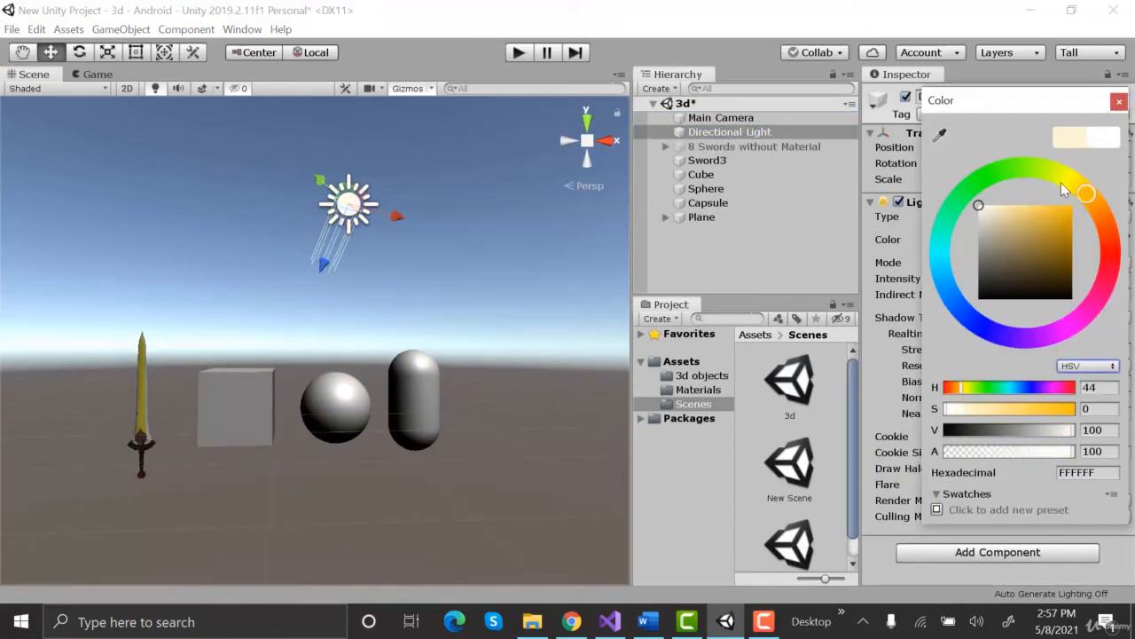
pyautogui.click(1120, 101)
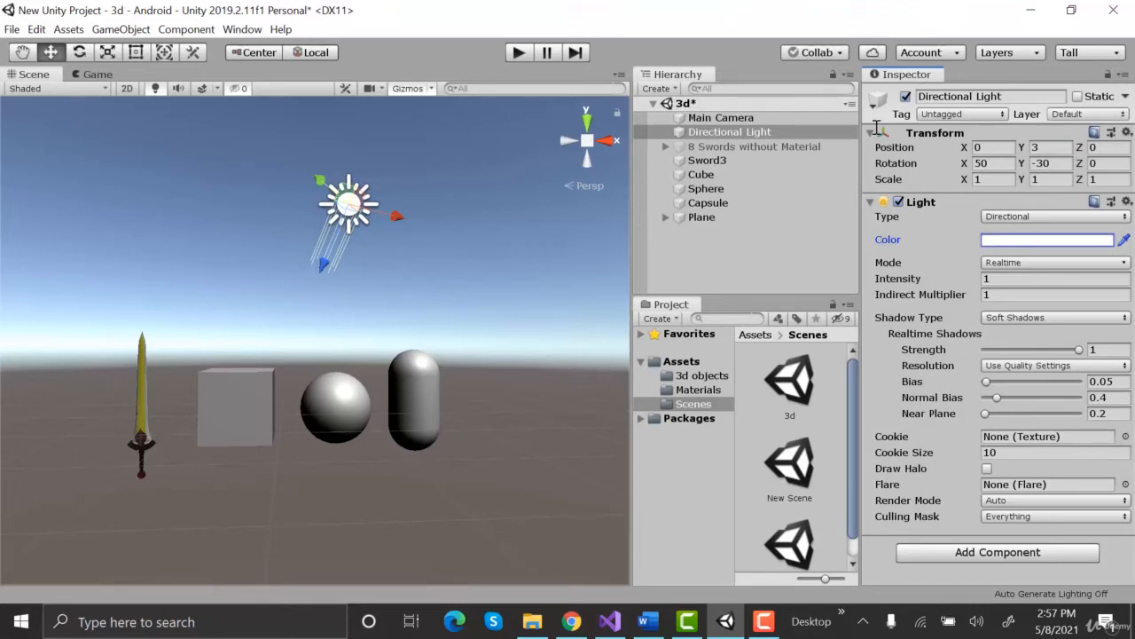
# Step: Enable the Convex option on Sword3's Mesh Collider
pyautogui.scroll(5, 39, 437)
pyautogui.scroll(-4, 39, 437)
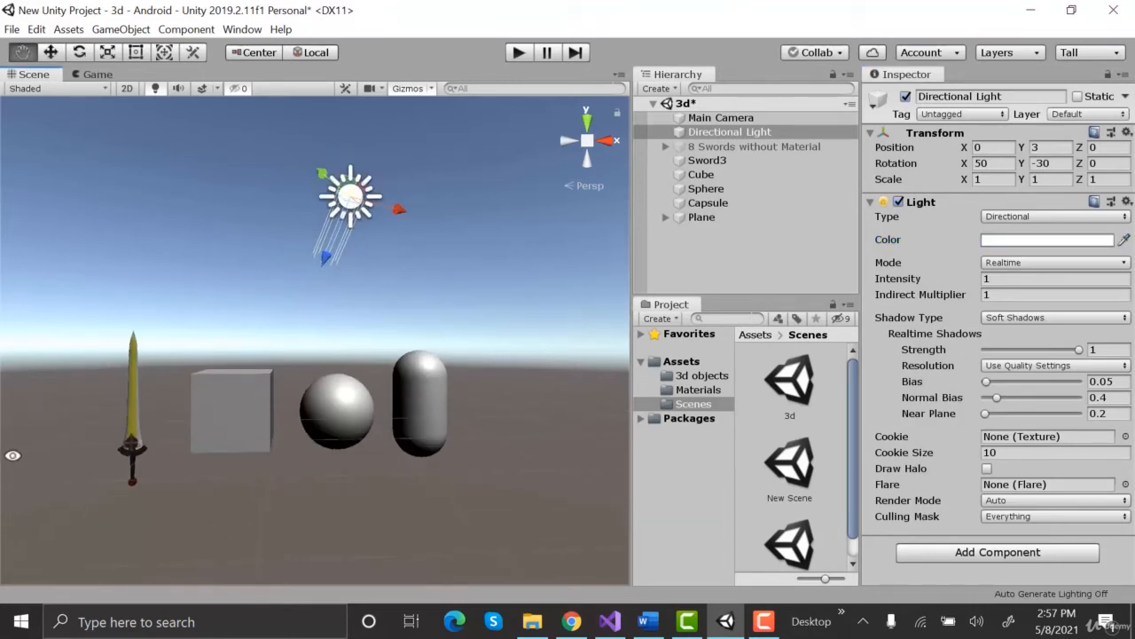
pyautogui.scroll(3, 22, 455)
pyautogui.click(171, 437)
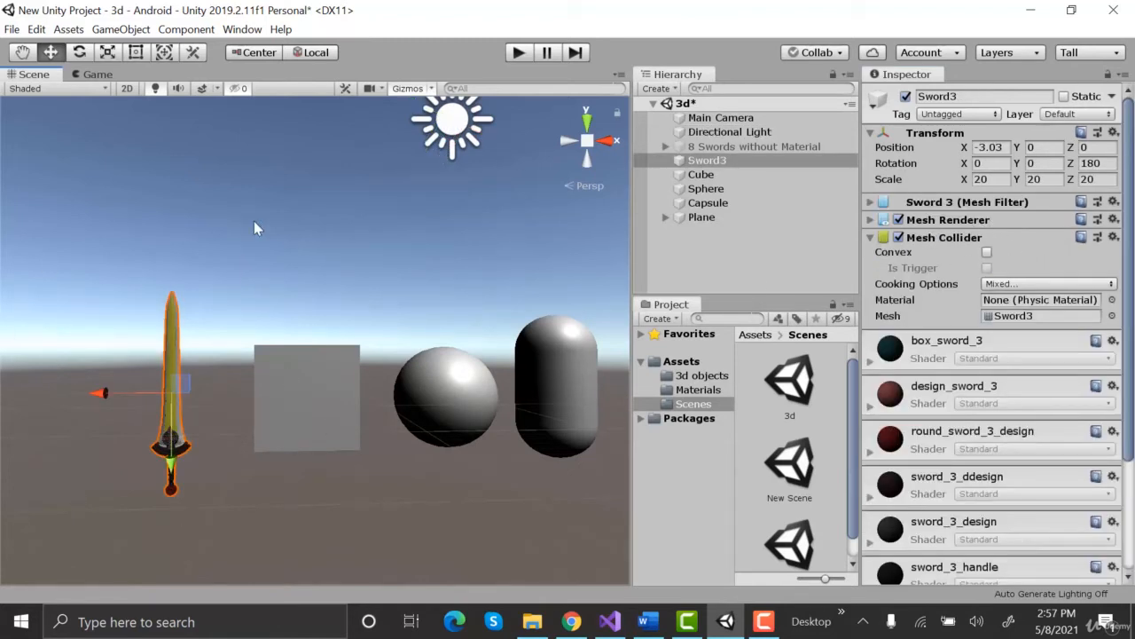
pyautogui.click(986, 252)
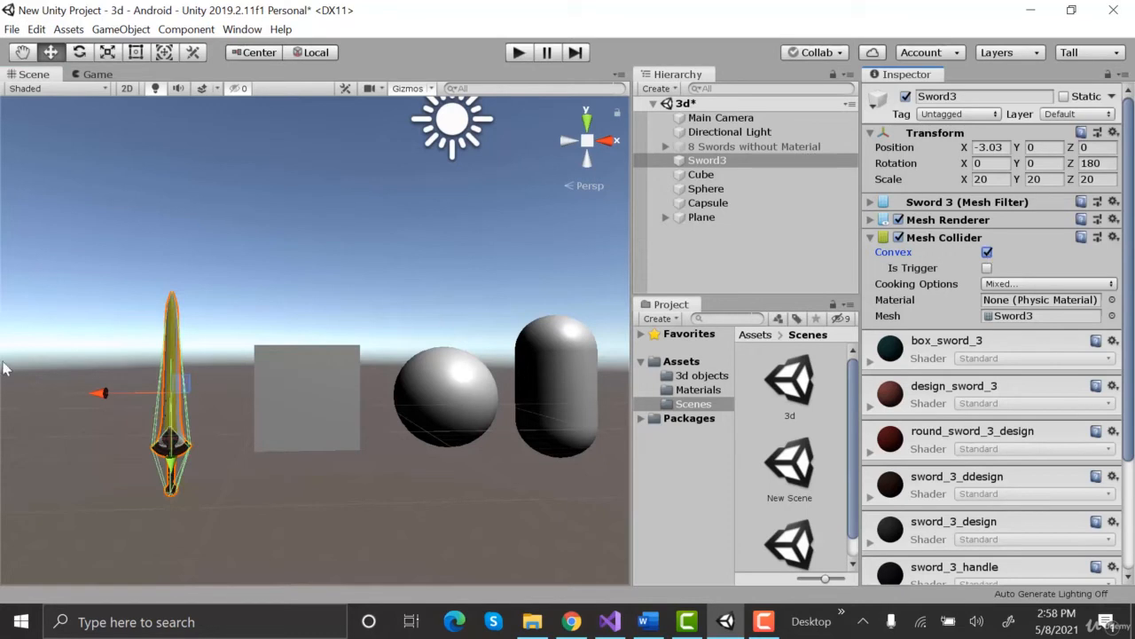
pyautogui.scroll(2, 43, 530)
pyautogui.scroll(-3, 40, 524)
pyautogui.keyDown('alt'); pyautogui.scroll(5, 40, 524); pyautogui.keyUp('alt')
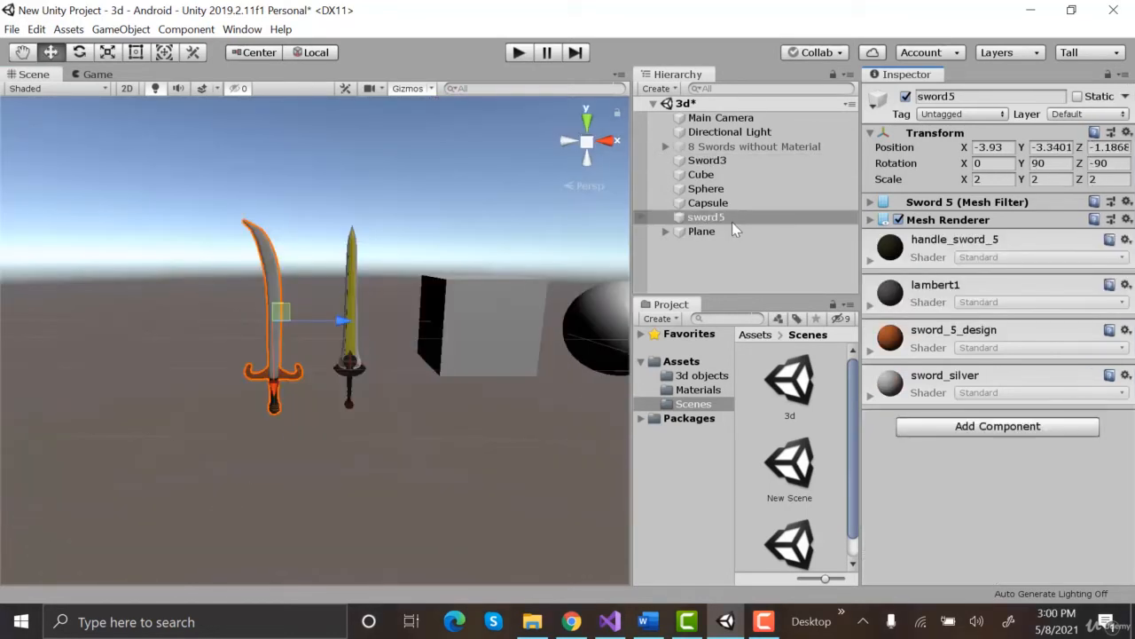
# Step: Add a Mesh Collider to sword5 and enable its Convex option
pyautogui.click(732, 222)
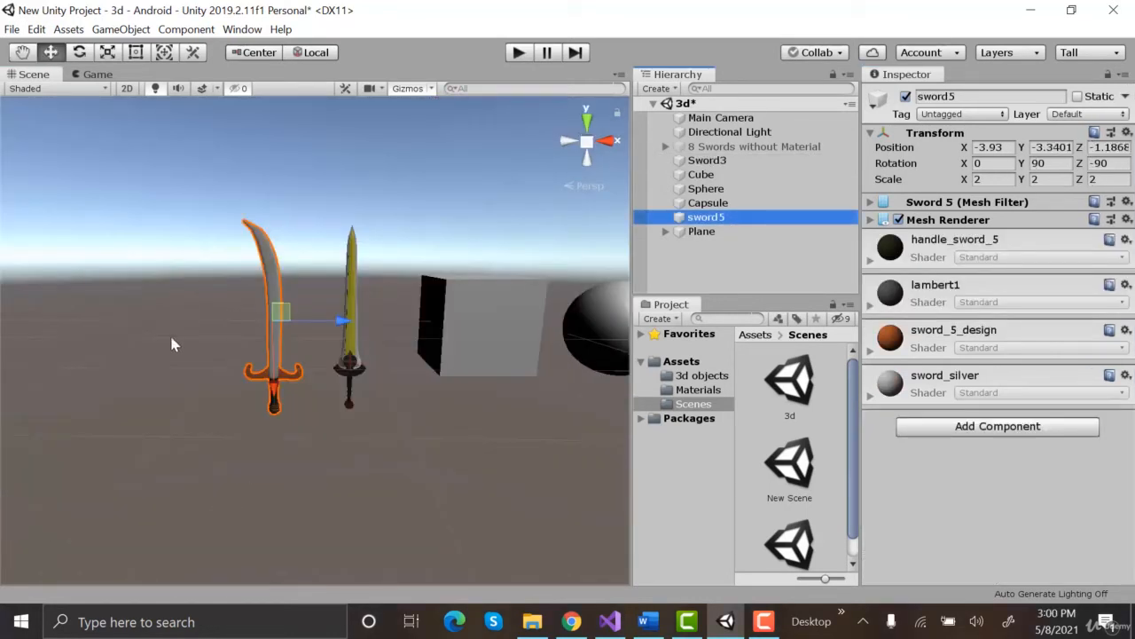
pyautogui.scroll(2, 172, 321)
pyautogui.keyDown('alt'); pyautogui.scroll(2, 113, 246); pyautogui.keyUp('alt')
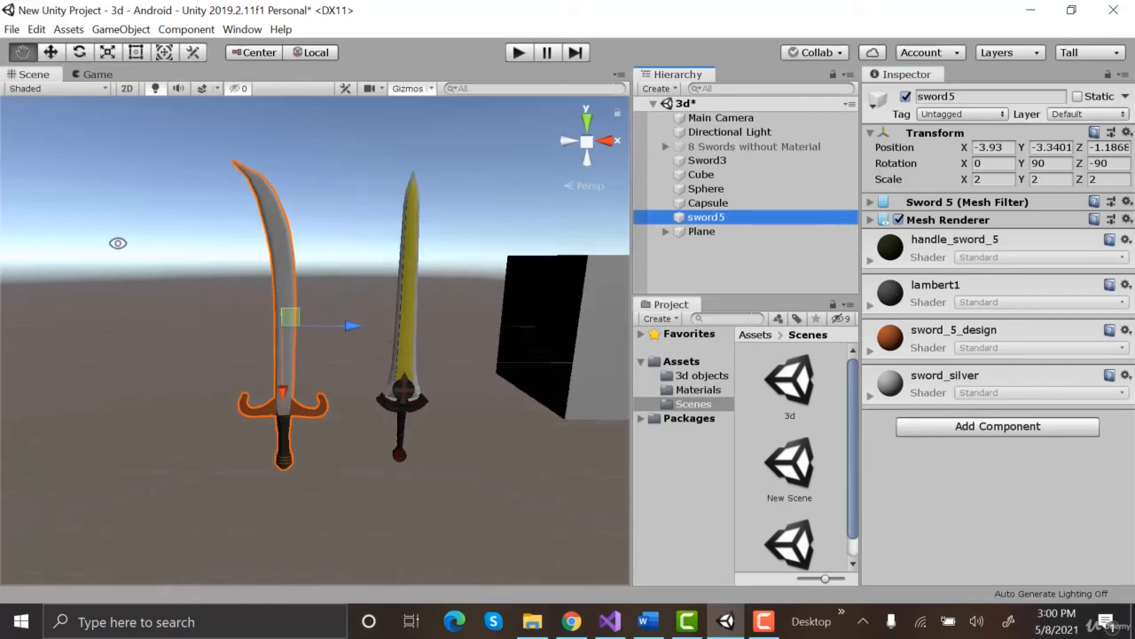
pyautogui.click(1018, 431)
pyautogui.write('mesh')
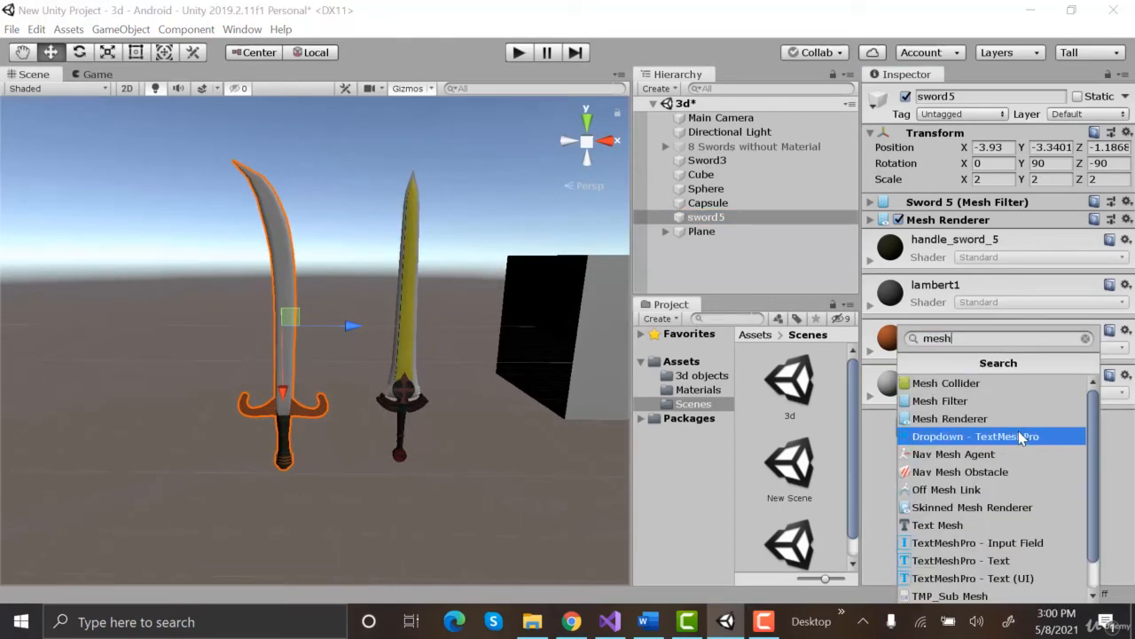
pyautogui.click(1039, 383)
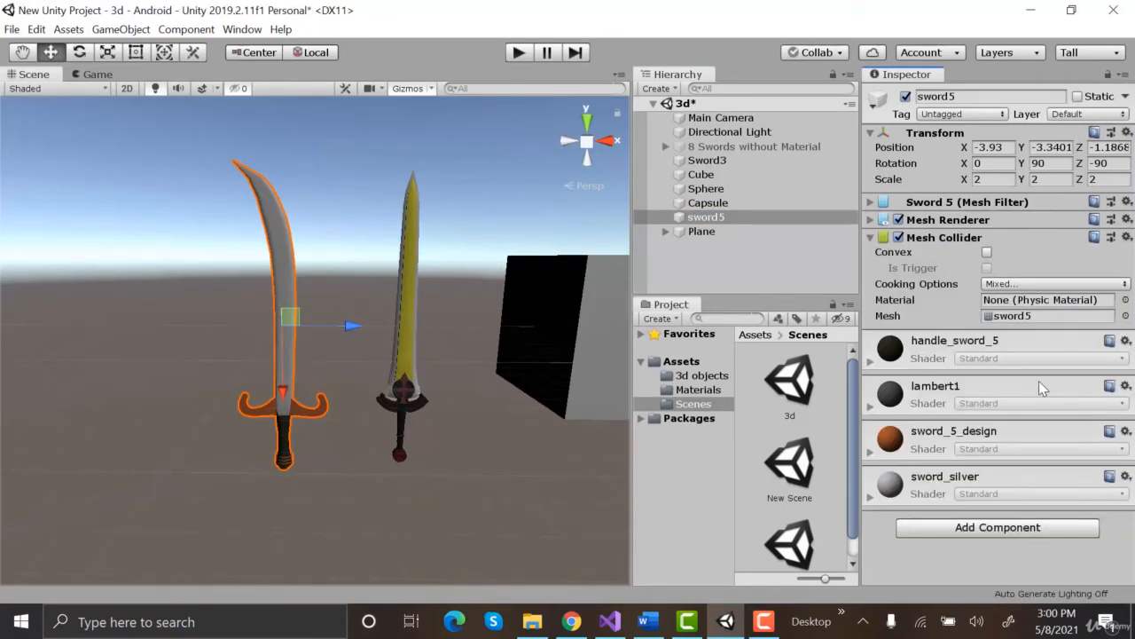
pyautogui.click(987, 253)
# Step: Focus on the Cube and examine its Box Collider's bounding volume and handles in edit mode
pyautogui.click(750, 175)
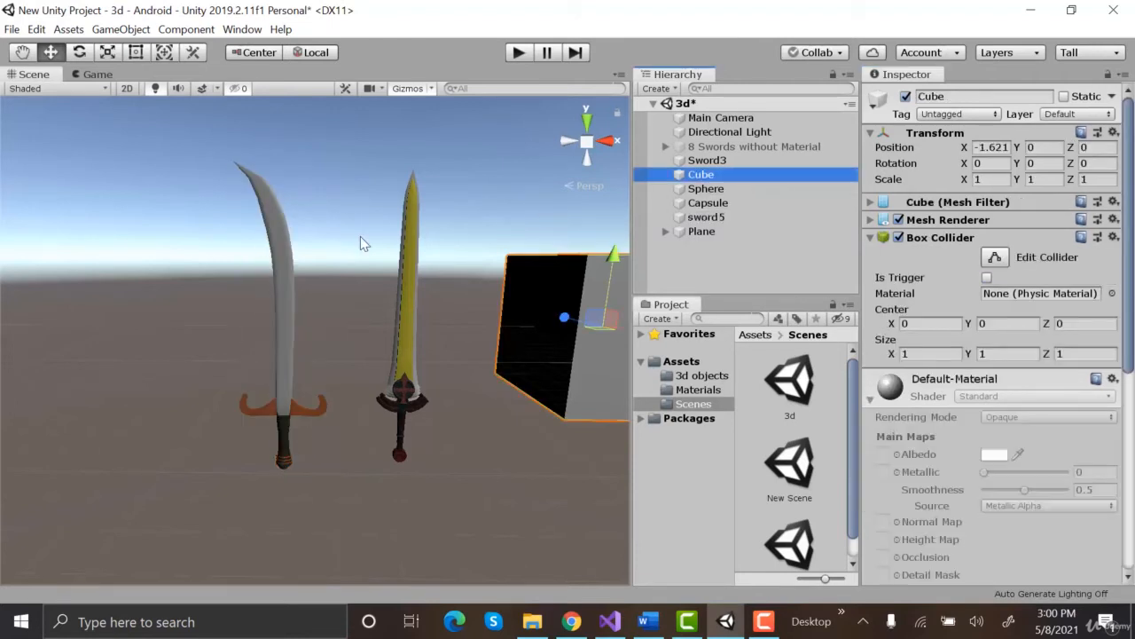
pyautogui.press('f')
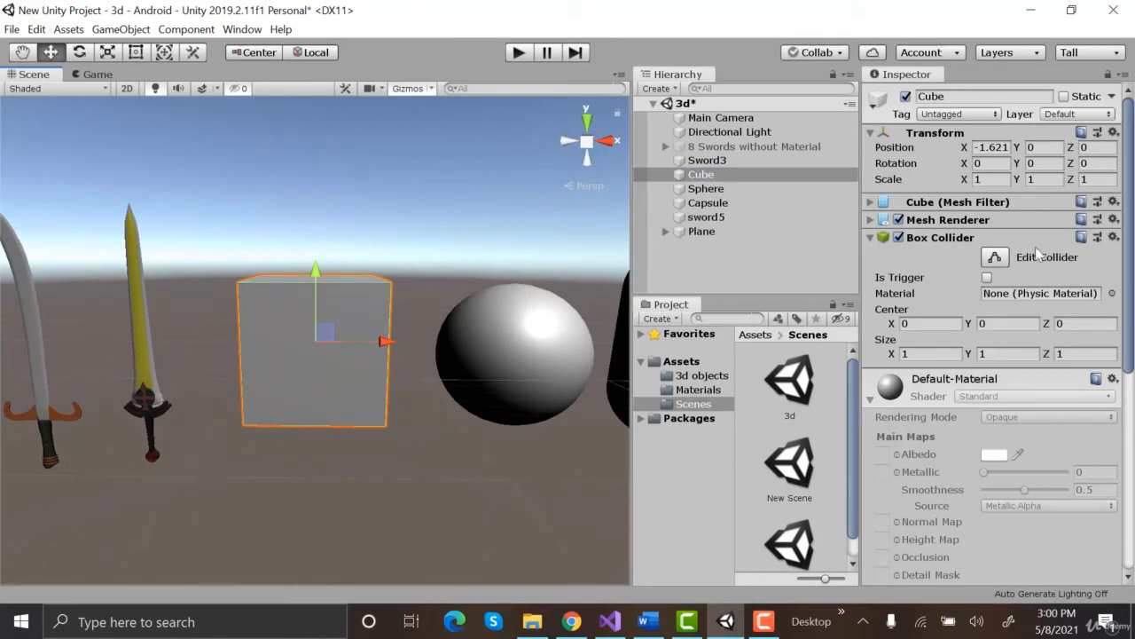
pyautogui.click(994, 259)
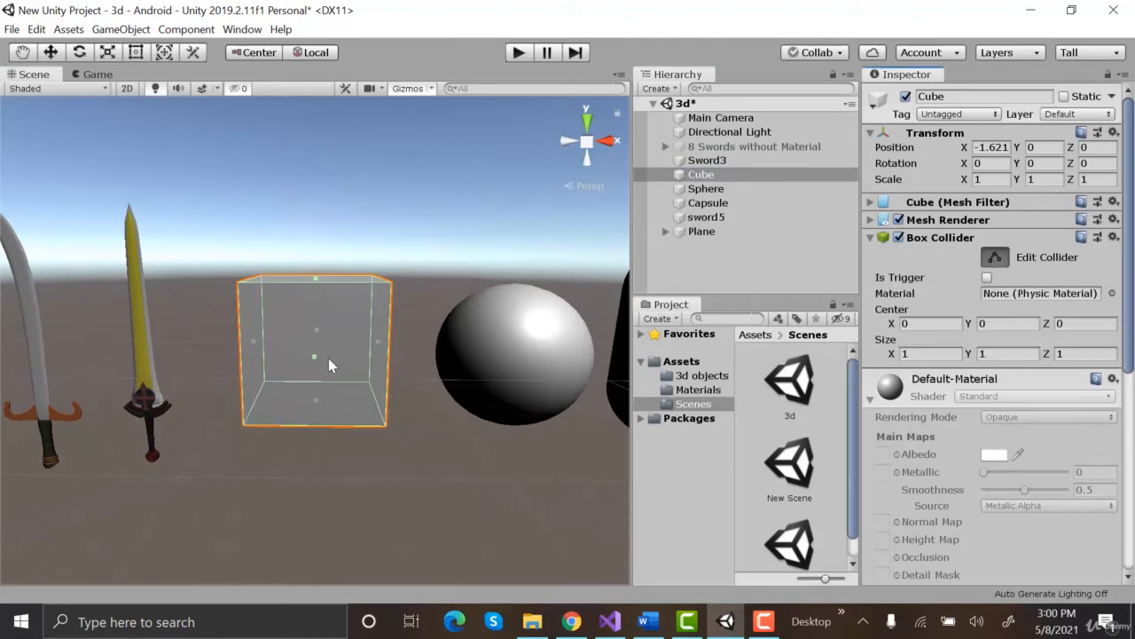
pyautogui.scroll(-2, 328, 358)
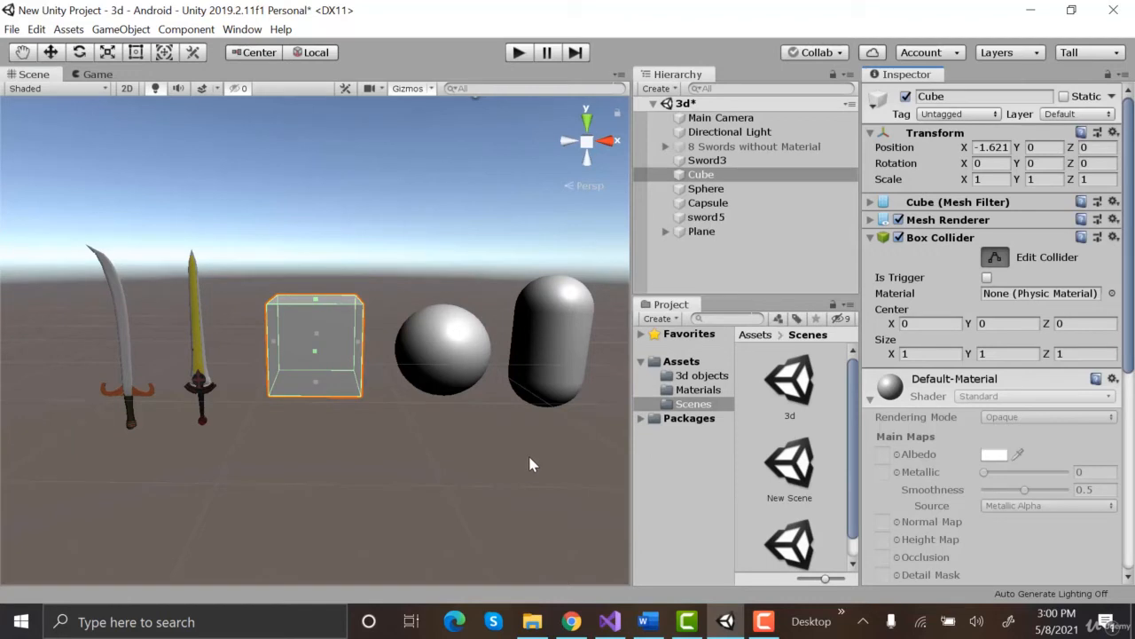
pyautogui.click(1005, 257)
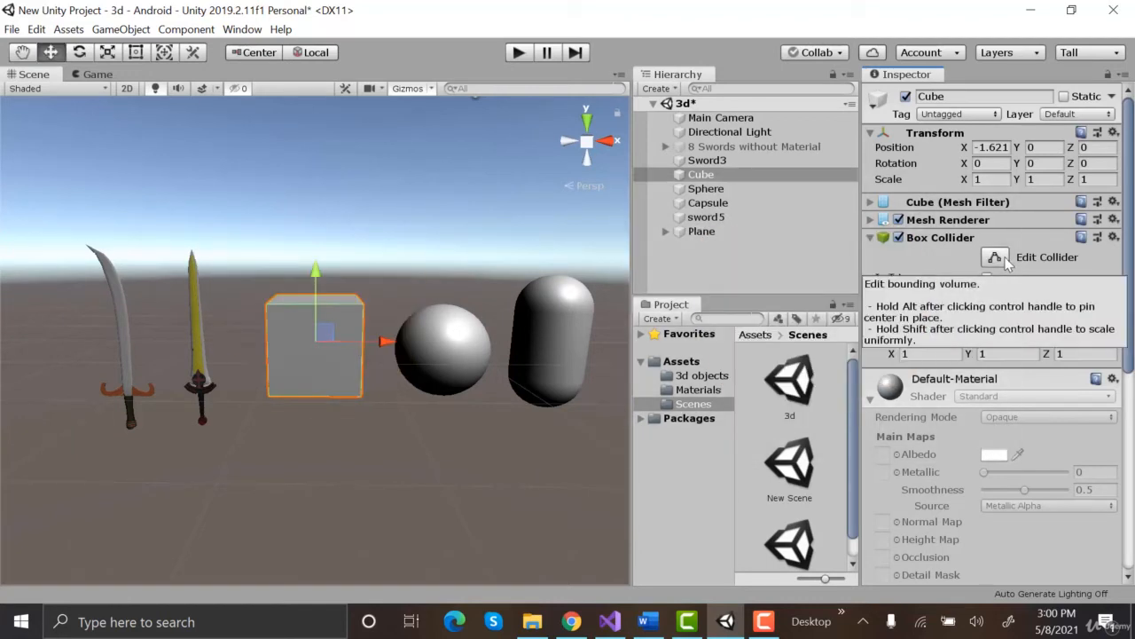
pyautogui.click(1005, 257)
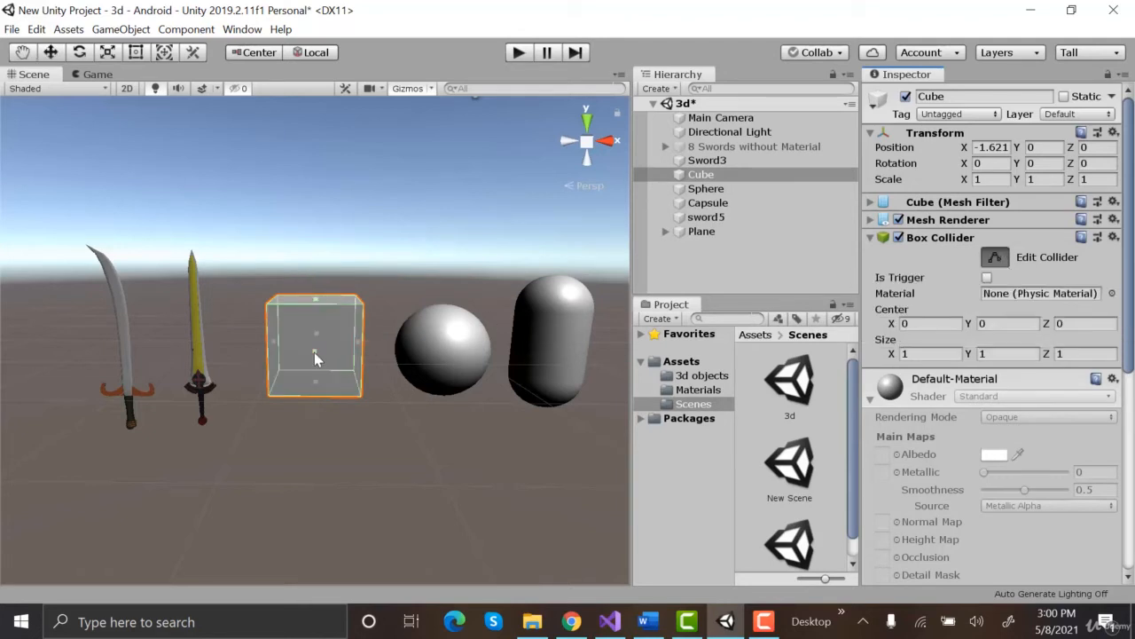
pyautogui.click(994, 258)
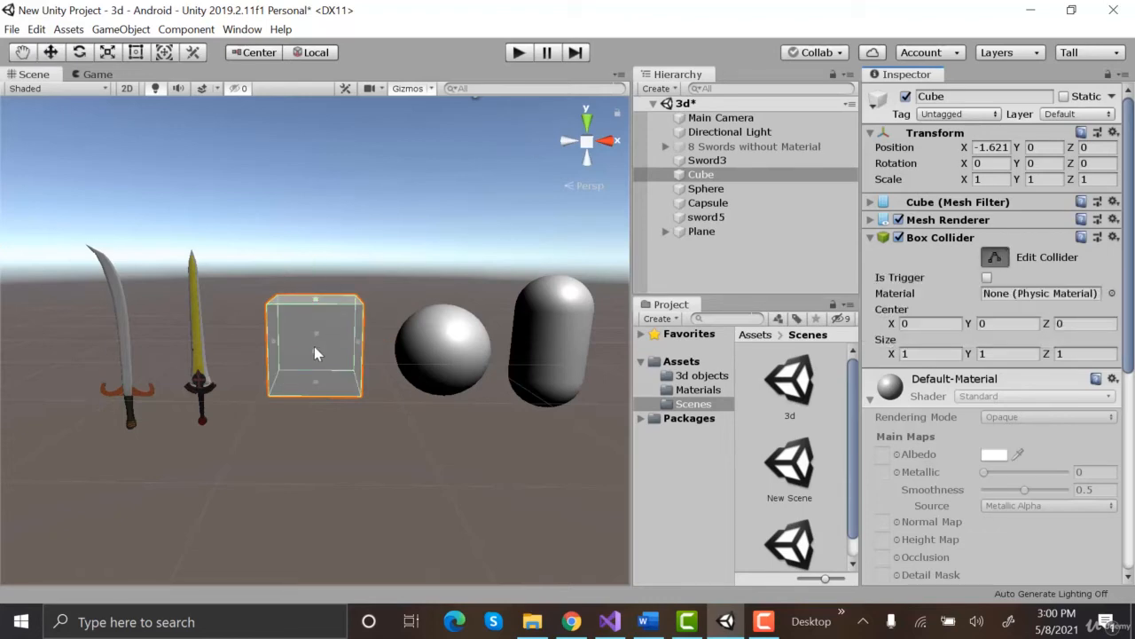
# Step: Try reshaping the Cube's Box Collider with its handles, undo the changes and leave collider editing
pyautogui.keyDown('alt'); pyautogui.moveTo(286, 344); pyautogui.dragTo(252, 383); pyautogui.keyUp('alt')
pyautogui.hotkey('ctrl', 'z')
pyautogui.moveTo(367, 349); pyautogui.dragTo(485, 338)
pyautogui.hotkey('ctrl', 'z')
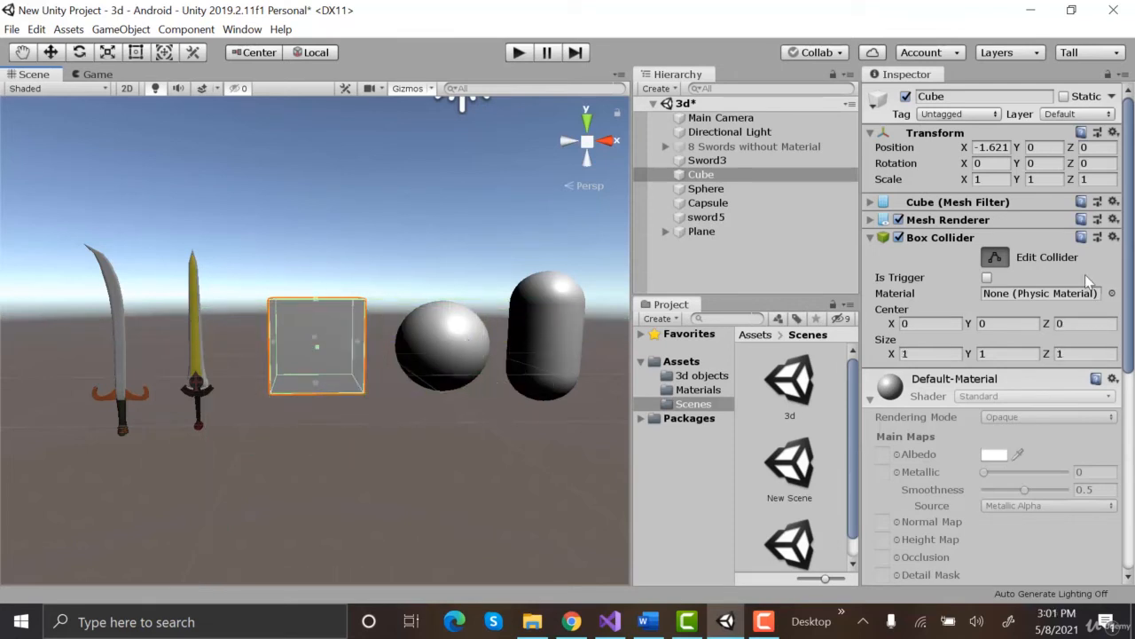
pyautogui.click(995, 257)
# Step: Edit the Sphere's Sphere Collider and resize it to a radius of 0.52
pyautogui.click(738, 187)
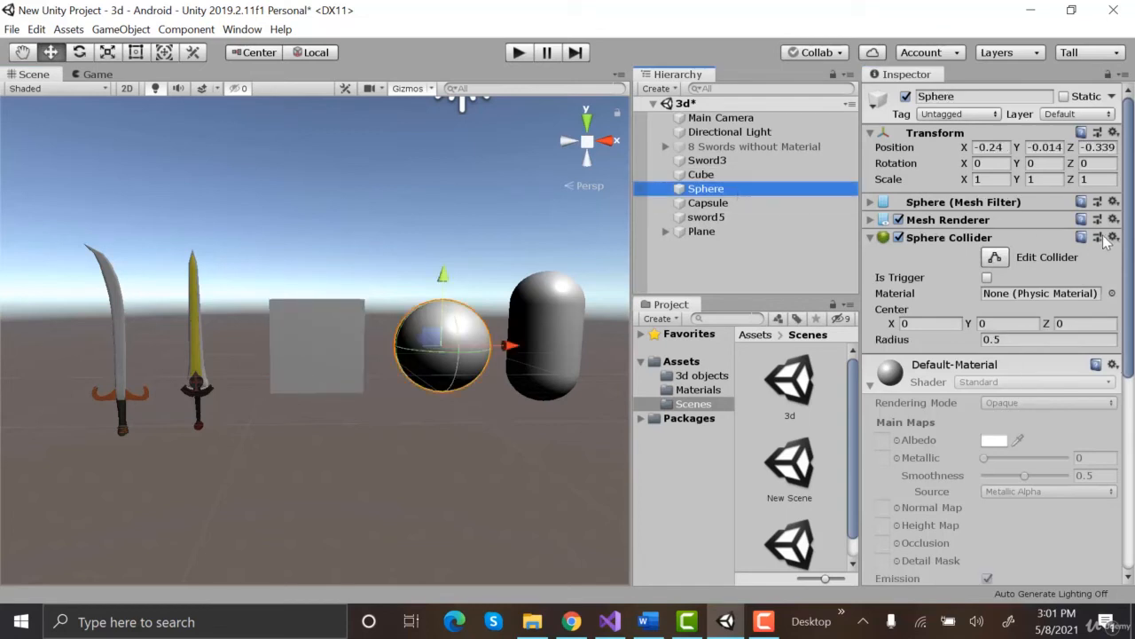
pyautogui.click(995, 257)
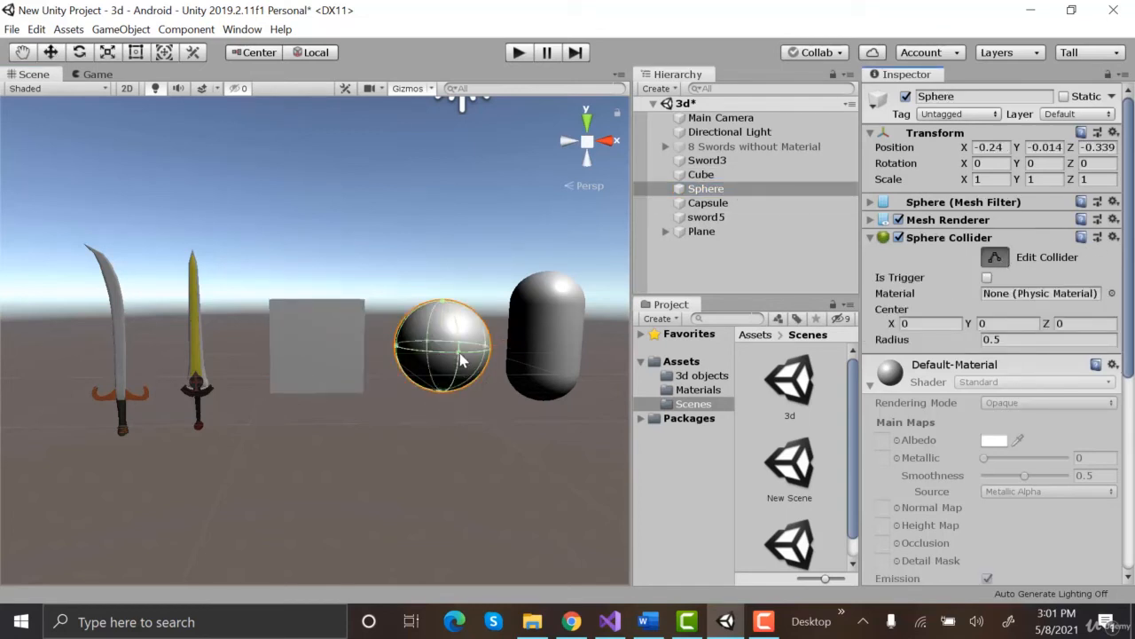
pyautogui.moveTo(928, 345); pyautogui.dragTo(967, 352)
pyautogui.moveTo(460, 354); pyautogui.dragTo(506, 360)
pyautogui.hotkey('ctrl', 'z')
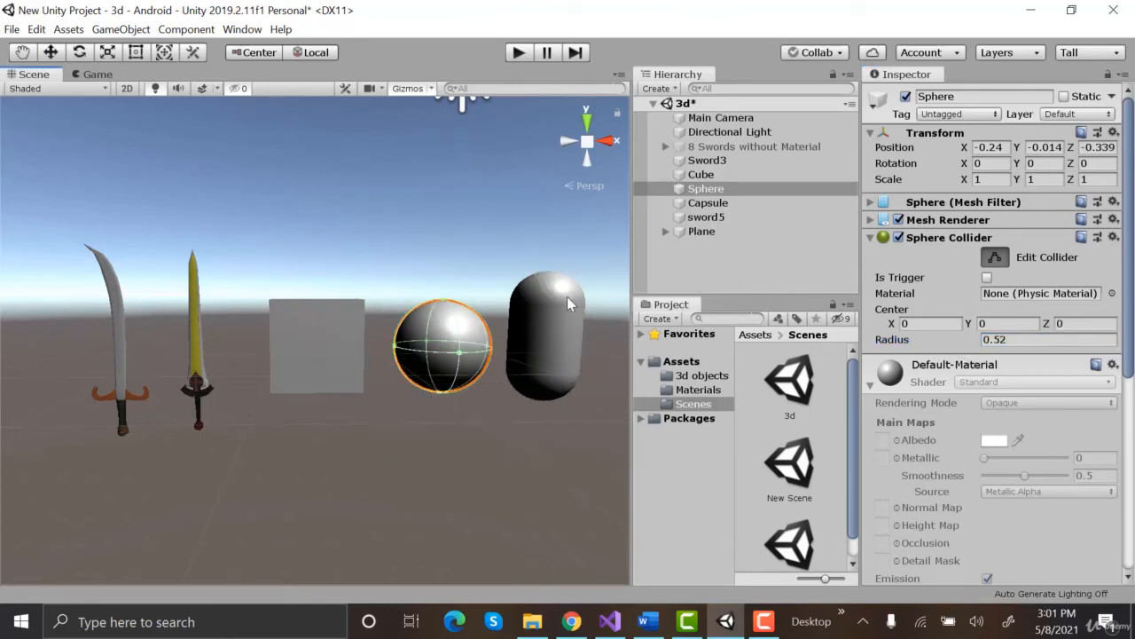
pyautogui.keyDown('alt'); pyautogui.moveTo(564, 296); pyautogui.dragTo(380, 360); pyautogui.keyUp('alt')
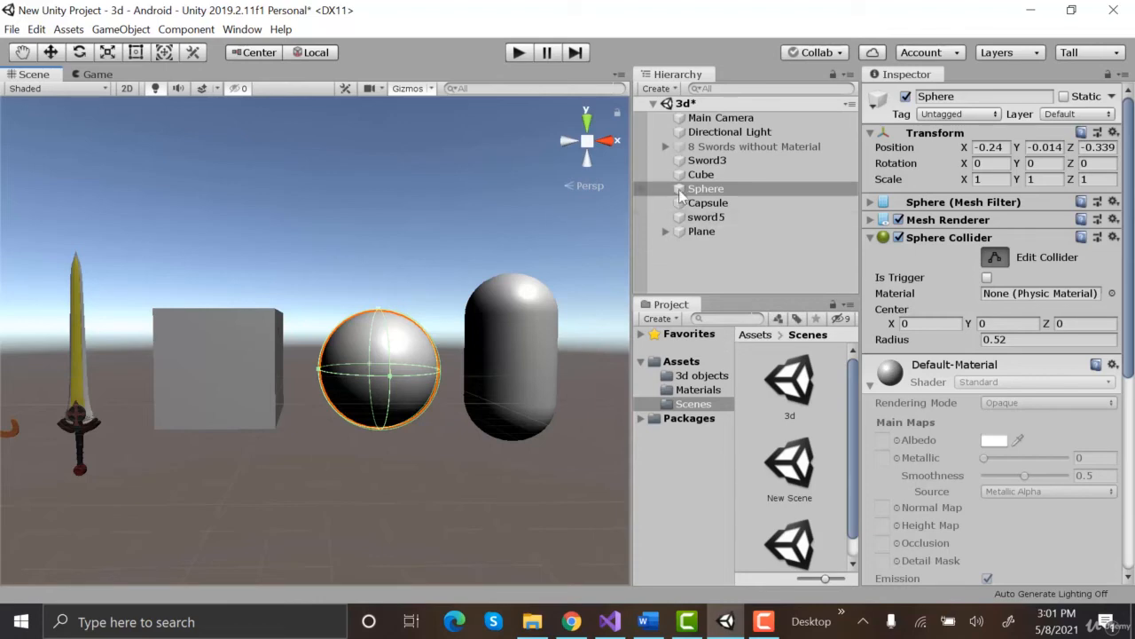
# Step: Examine the Capsule's Capsule Collider up close in collider edit mode
pyautogui.click(742, 200)
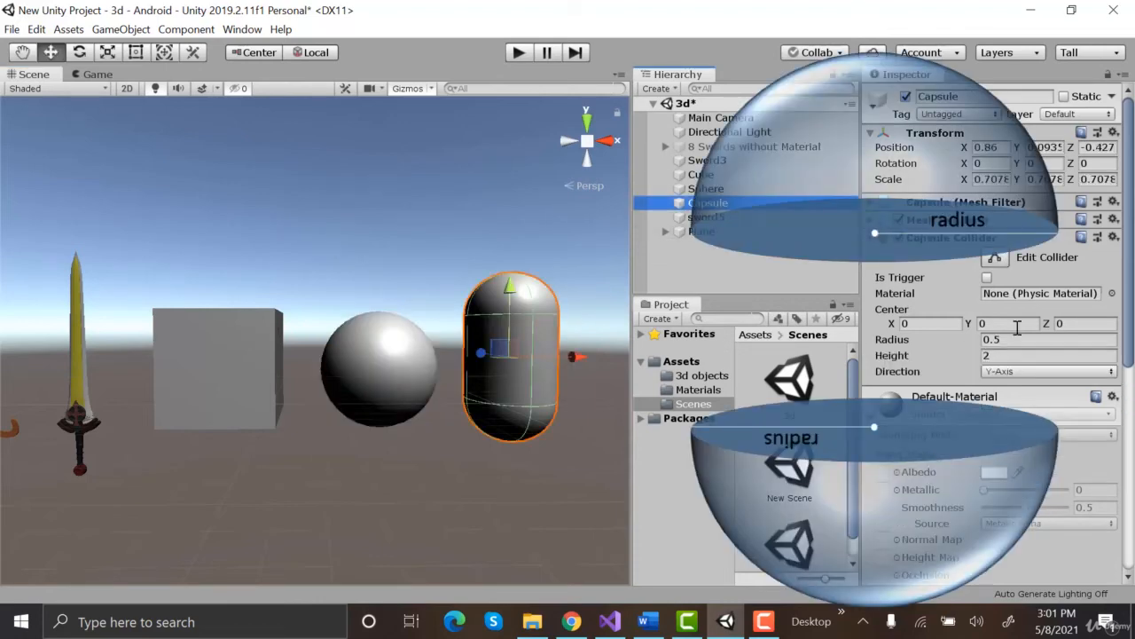
pyautogui.click(995, 257)
pyautogui.keyDown('alt'); pyautogui.moveTo(603, 337); pyautogui.dragTo(427, 385); pyautogui.keyUp('alt')
pyautogui.scroll(3, 603, 336)
pyautogui.scroll(-3, 604, 335)
pyautogui.scroll(3, 604, 335)
pyautogui.hotkey('ctrl', 'z')
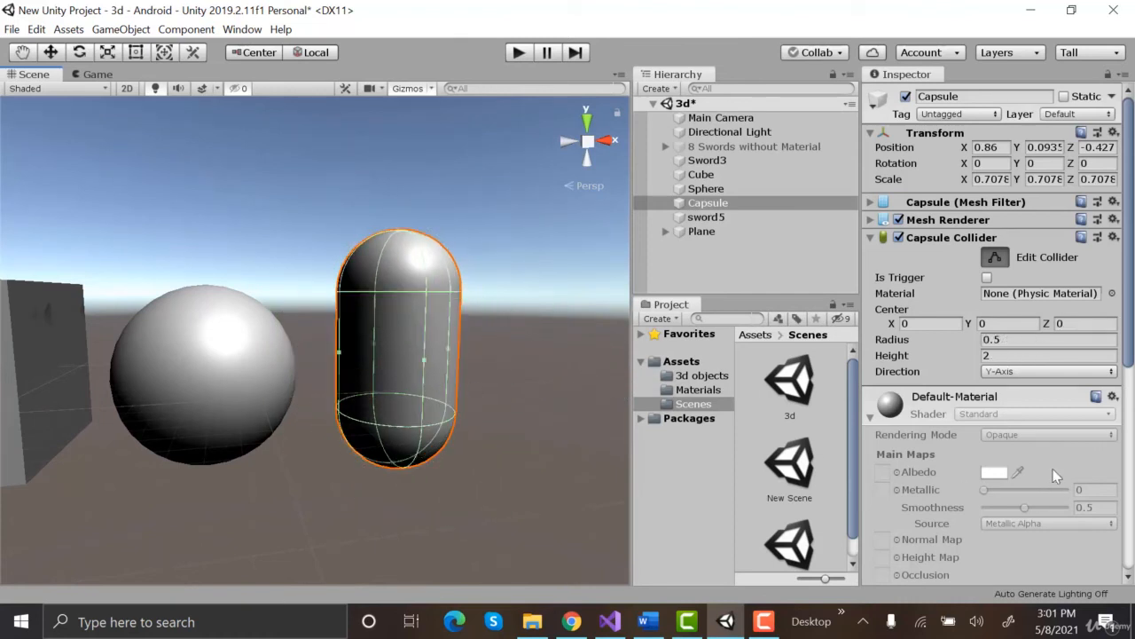
# Step: Try a radius of 0.29 and a height of 2.42 on the Capsule Collider, restore 0.5 and 2, and leave collider editing
pyautogui.click(985, 340)
pyautogui.moveTo(988, 344)
pyautogui.mouseDown()
pyautogui.moveTo(1000, 346)
pyautogui.moveTo(956, 366)
pyautogui.moveTo(989, 359)
pyautogui.moveTo(973, 364)
pyautogui.mouseUp()
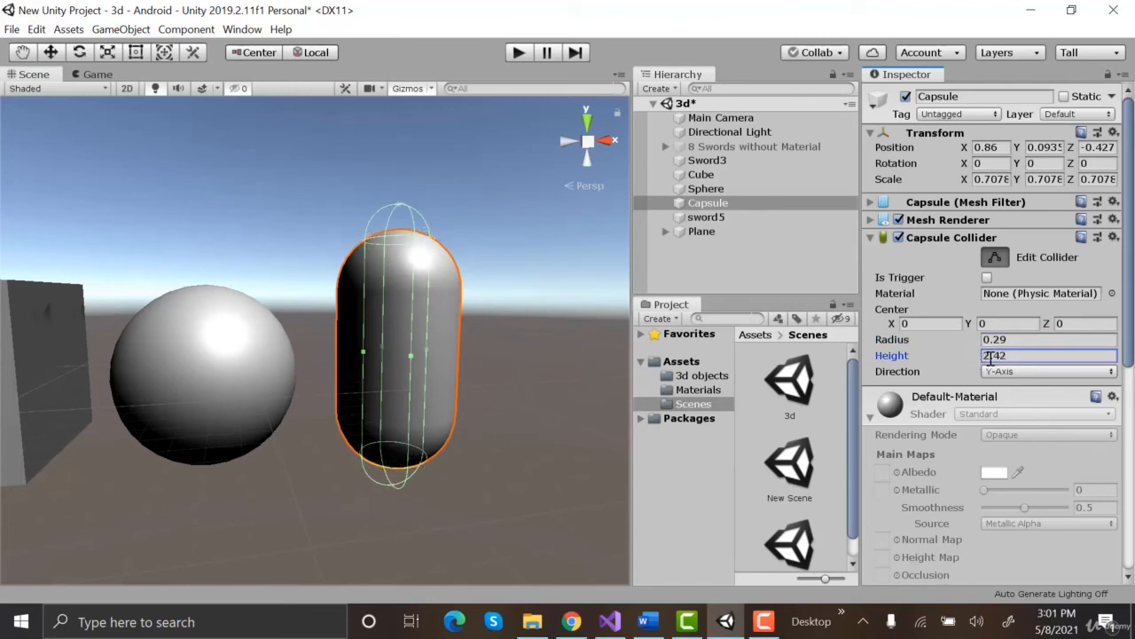
pyautogui.click(991, 356)
pyautogui.write('2')
pyautogui.hotkey('ctrl', 'z')
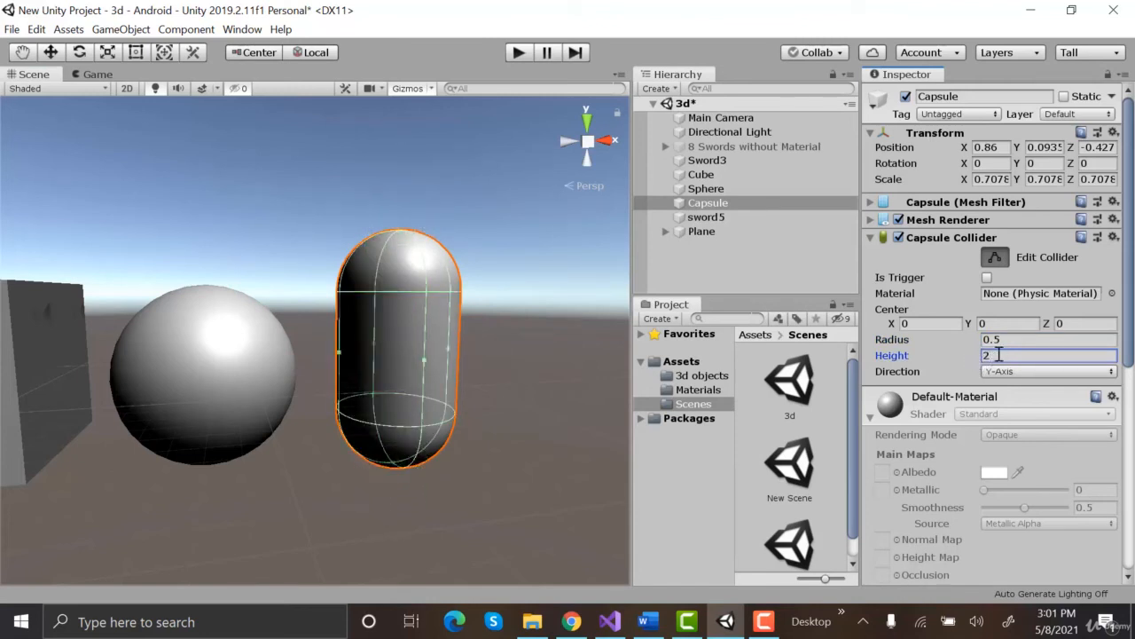
pyautogui.click(995, 258)
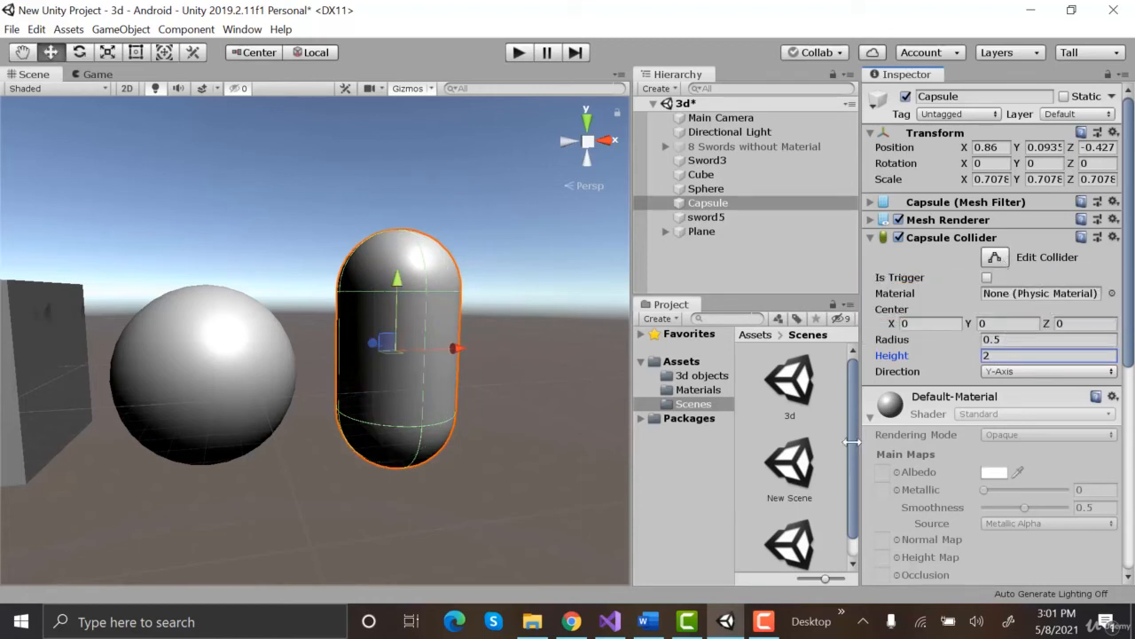
# Step: Assign New Physic Material to the Capsule Collider and inspect that material's friction and bounciness settings
pyautogui.click(681, 361)
pyautogui.scroll(-3, 830, 452)
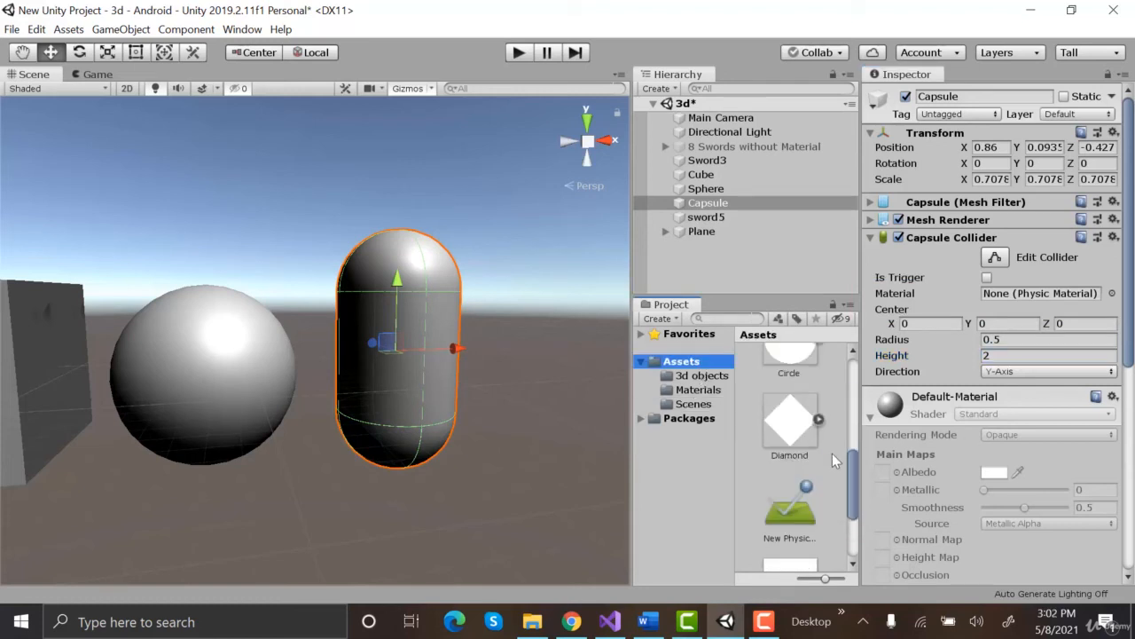
pyautogui.moveTo(790, 510); pyautogui.dragTo(1056, 295)
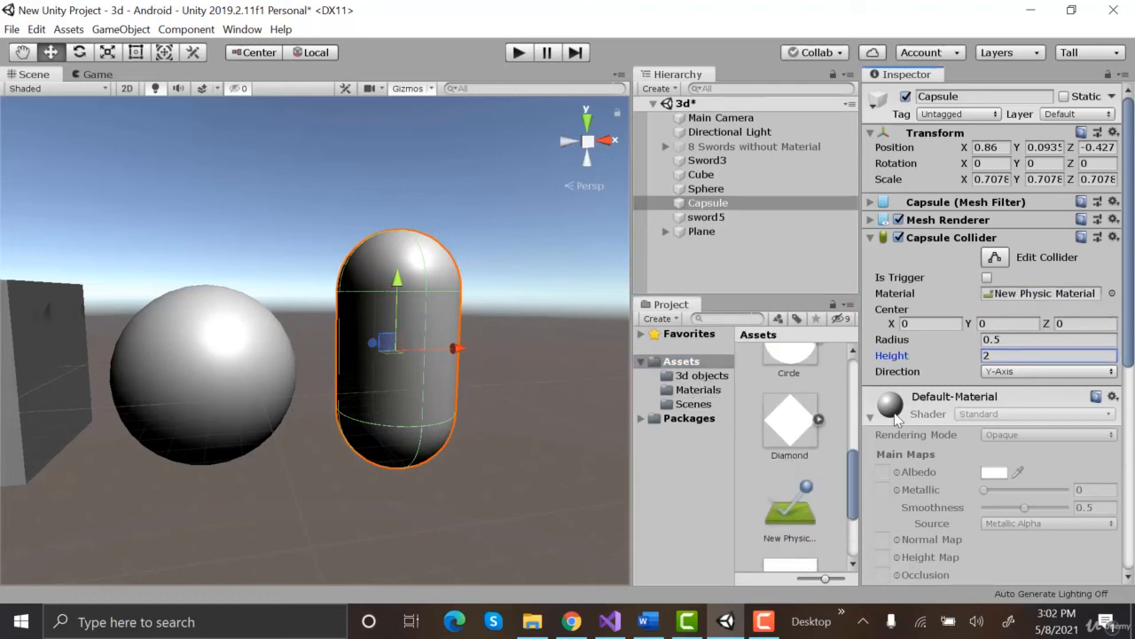
pyautogui.click(791, 506)
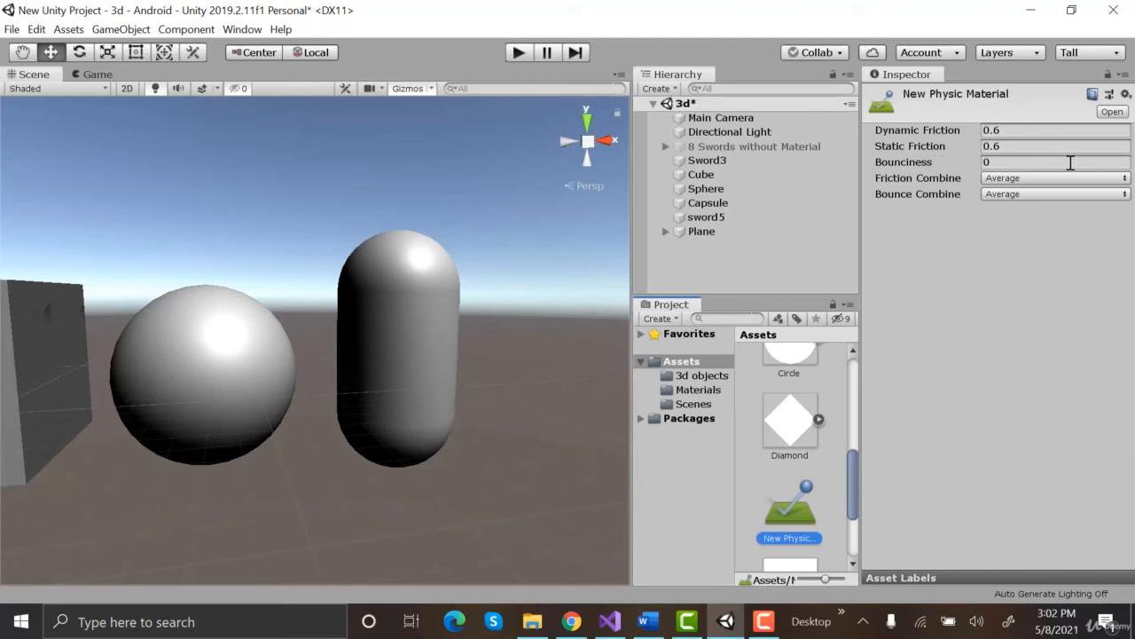
pyautogui.click(428, 377)
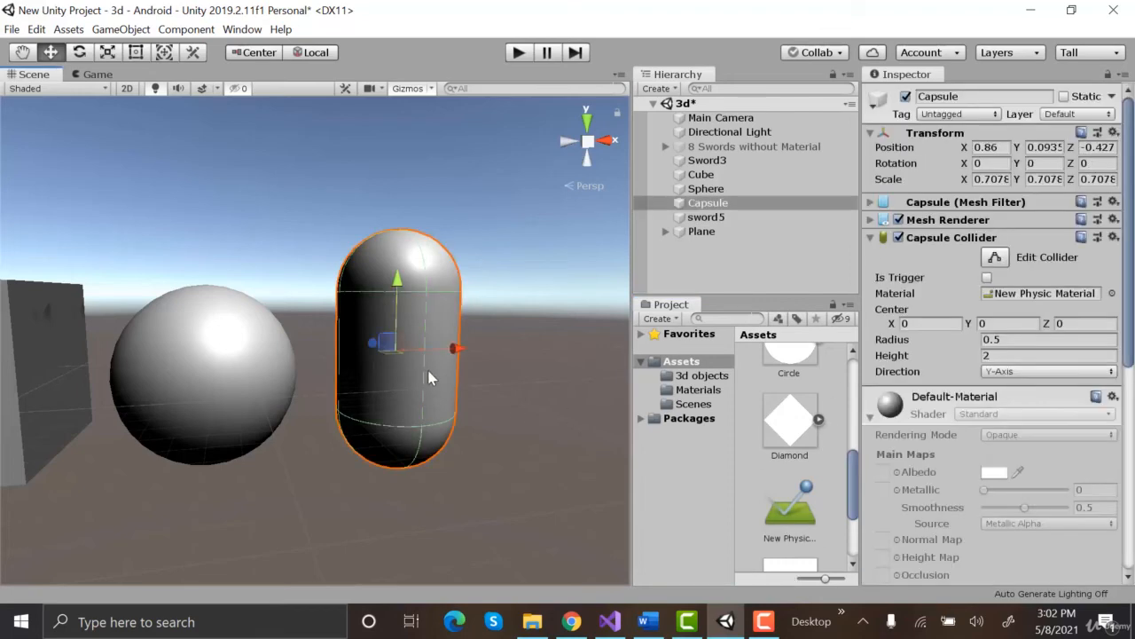
# Step: Reset the Capsule Collider's physic material to None
pyautogui.click(1112, 293)
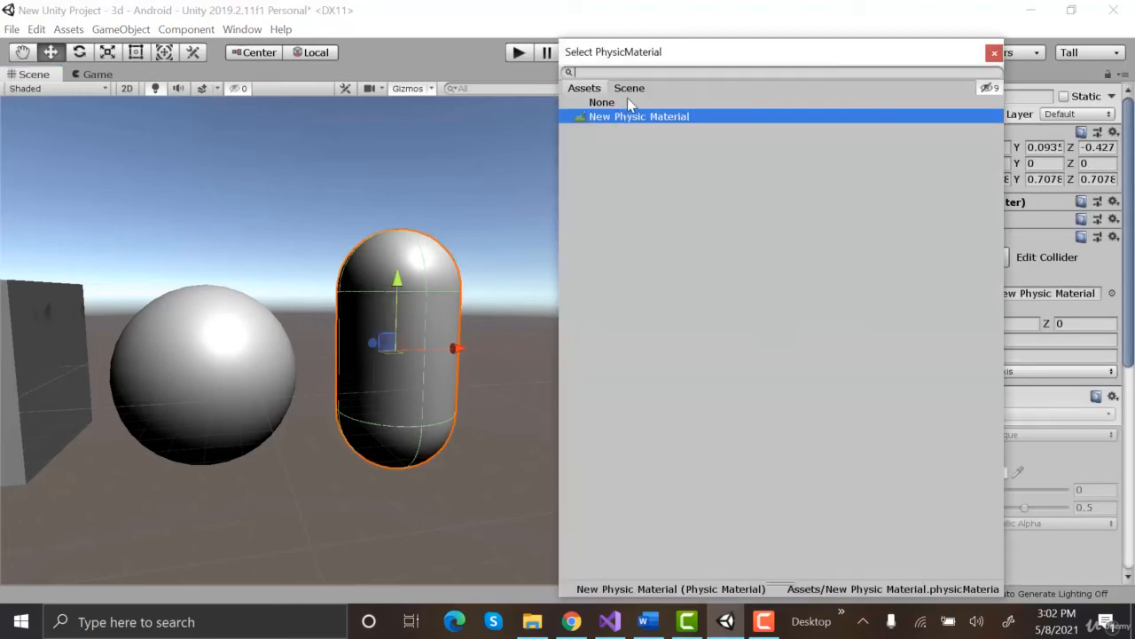
pyautogui.click(627, 102)
pyautogui.click(995, 52)
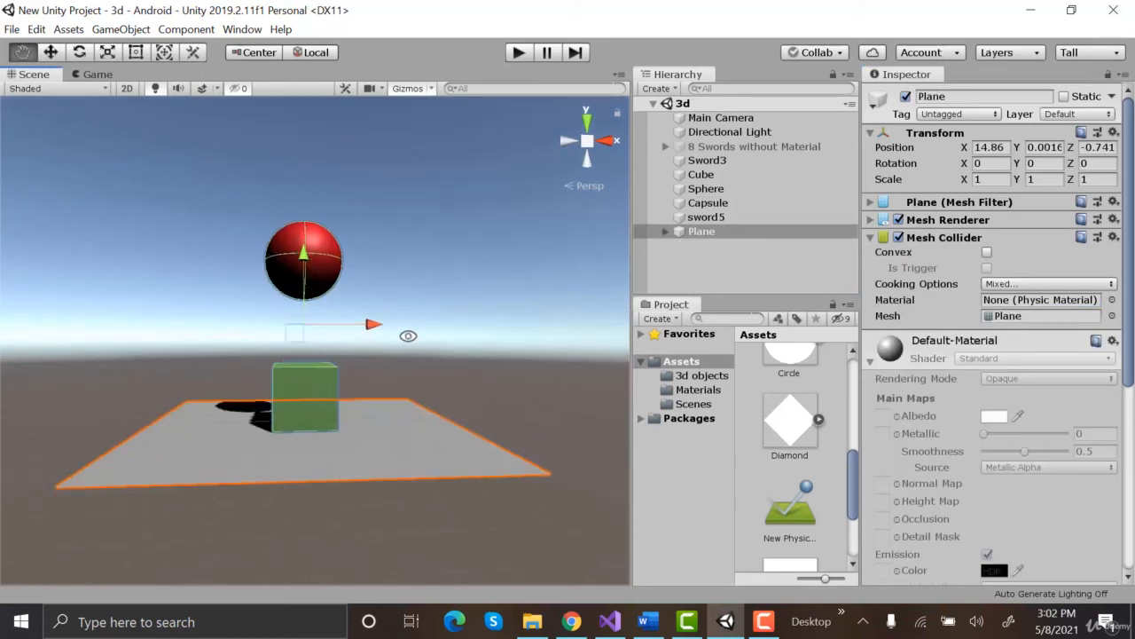
# Step: Play the scene in the Game view and watch how the red sphere above the green cube behaves
pyautogui.keyDown('alt'); pyautogui.moveTo(142, 190); pyautogui.dragTo(51, 173); pyautogui.keyUp('alt')
pyautogui.click(93, 74)
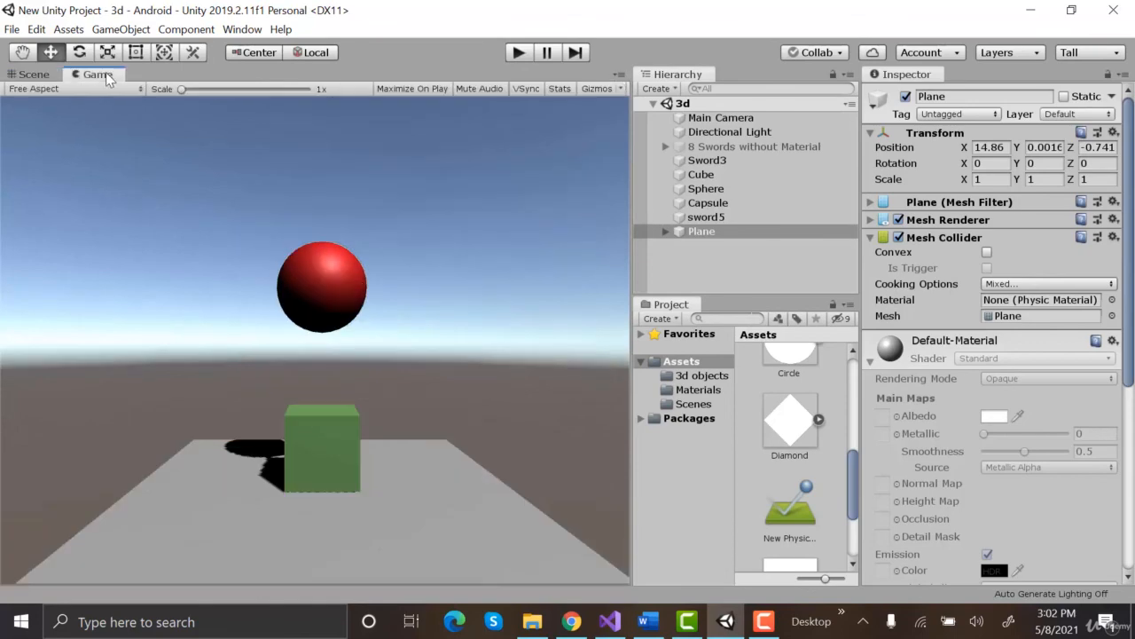
pyautogui.click(519, 53)
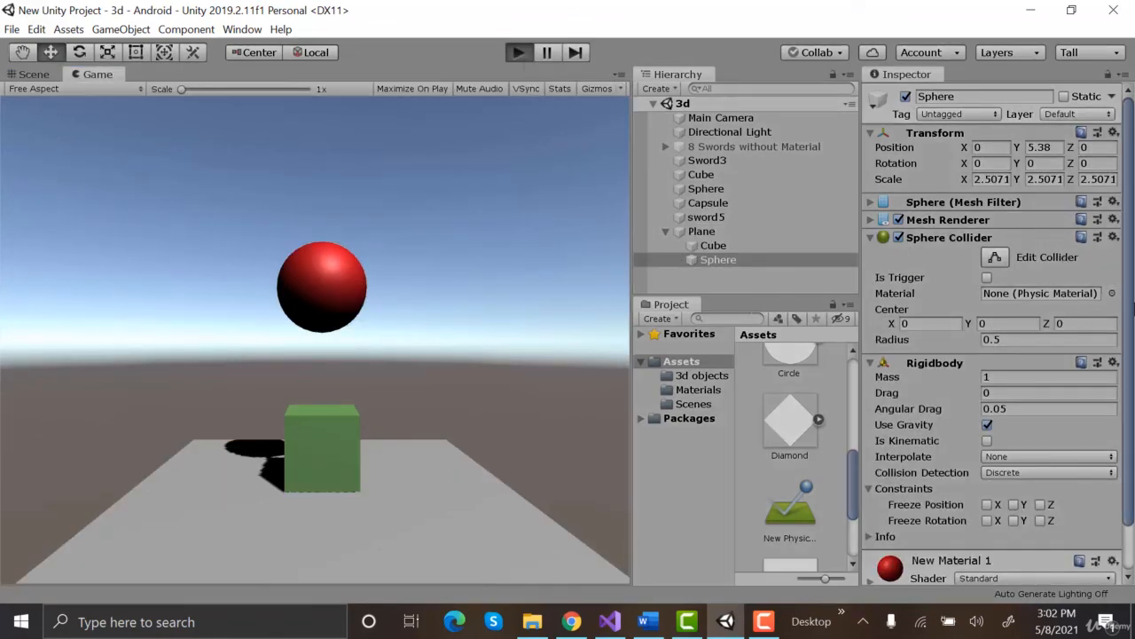
pyautogui.scroll(-2, 990, 233)
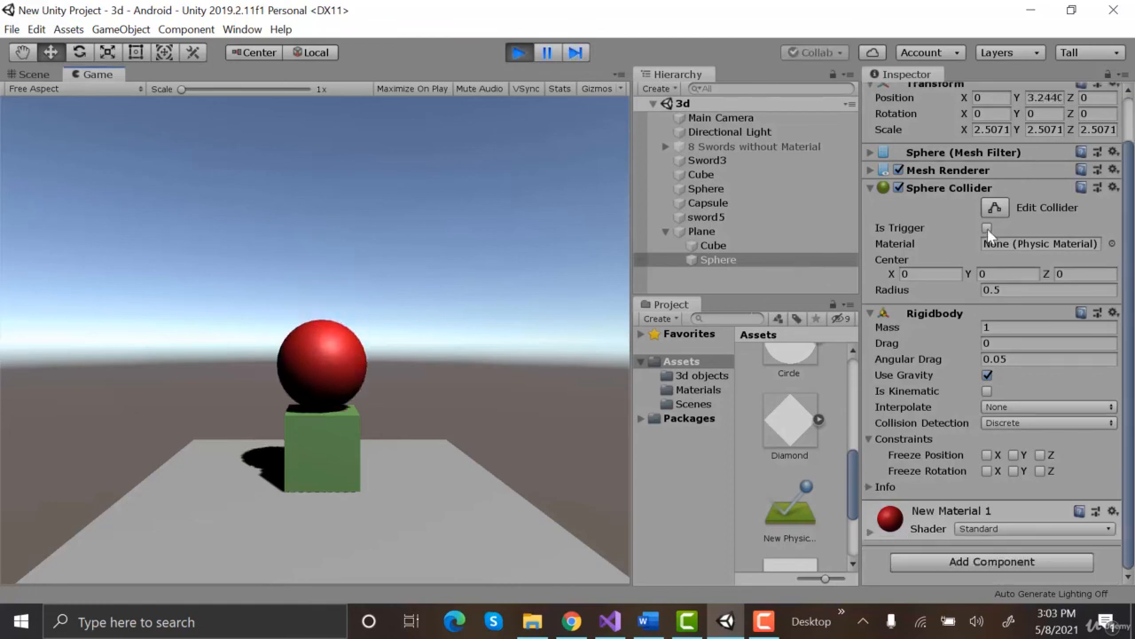
# Step: Switch Is Trigger on and off on the red sphere's Sphere Collider during play, and stop the game
pyautogui.click(989, 228)
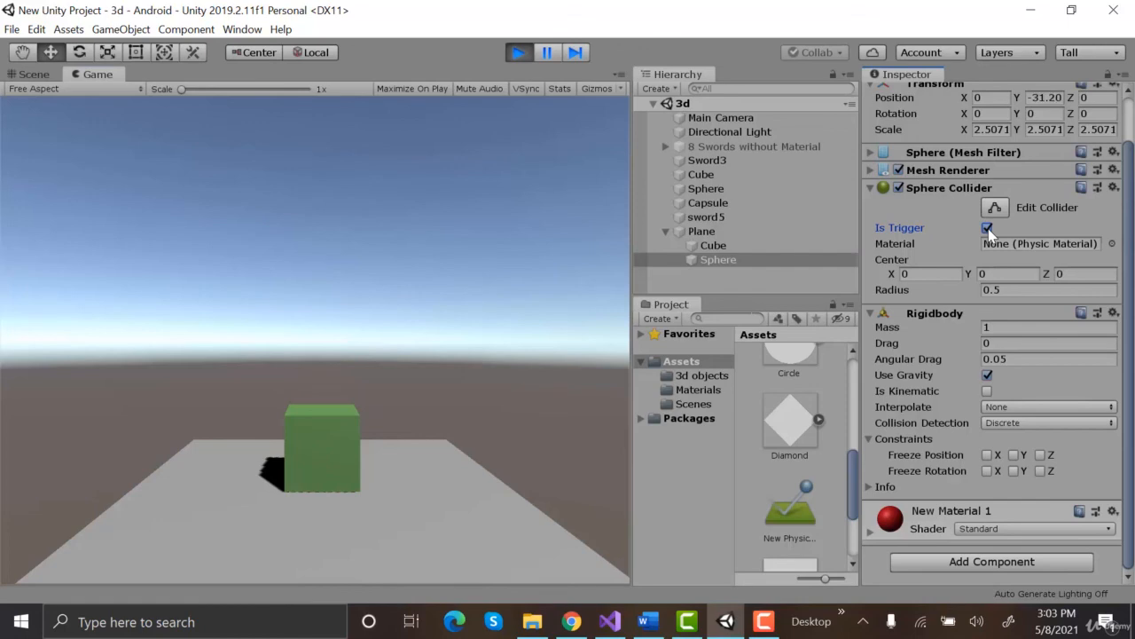
pyautogui.click(988, 229)
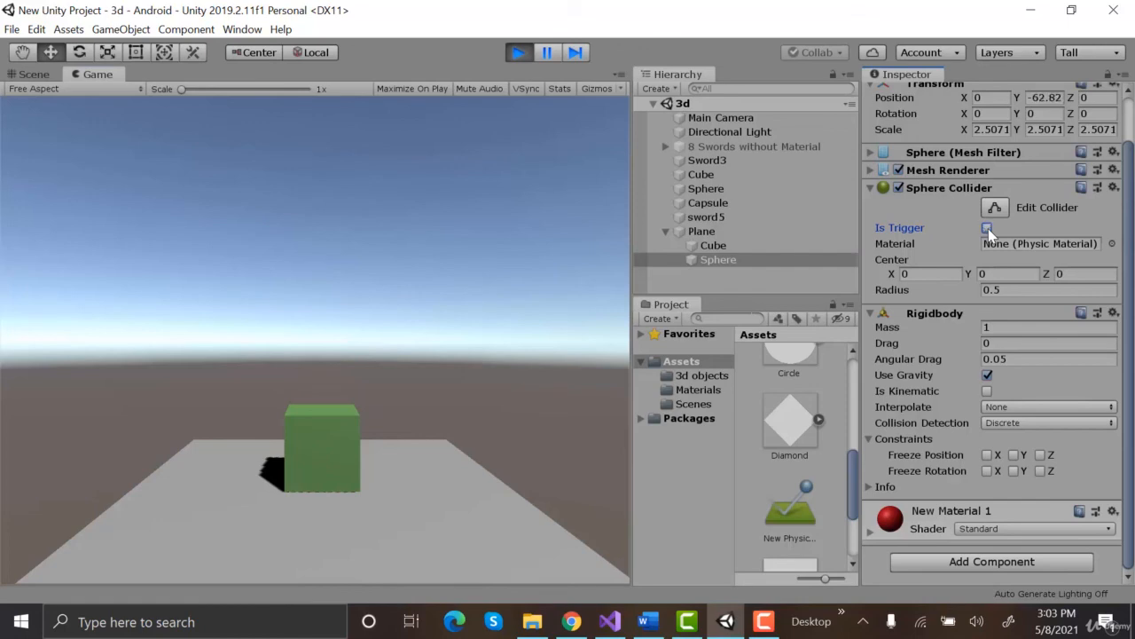
pyautogui.click(519, 52)
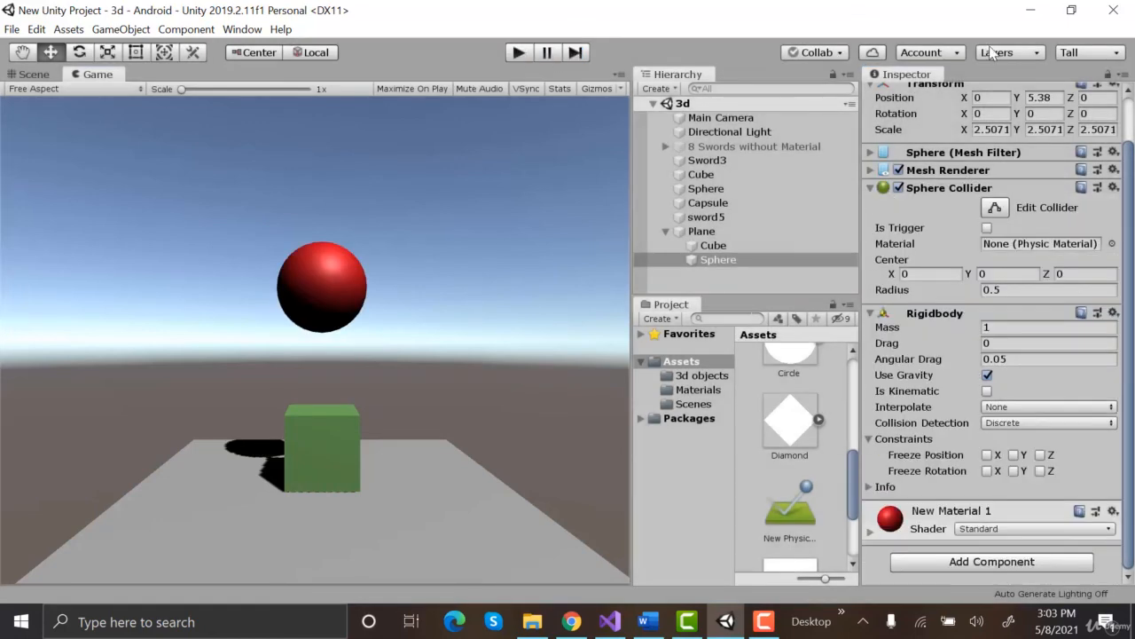